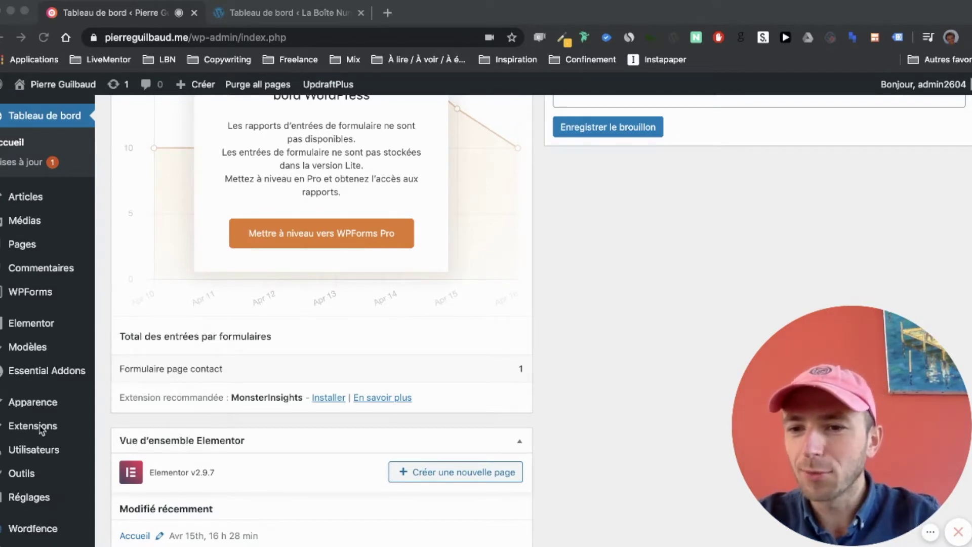
- Search the plugin directory for 'google', then install and activate Site Kit by Google
mouse_move(57, 435)
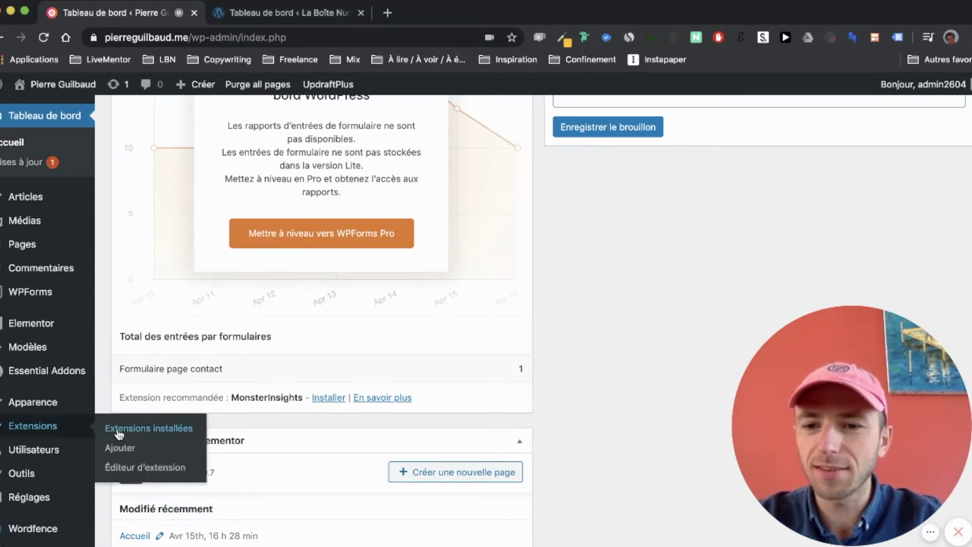
click(119, 448)
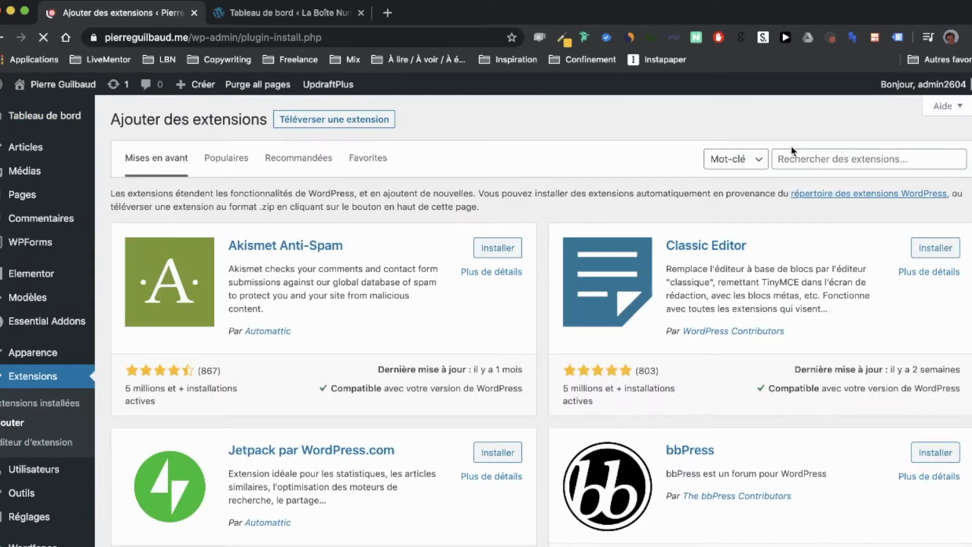
click(820, 158)
text(google site kit)
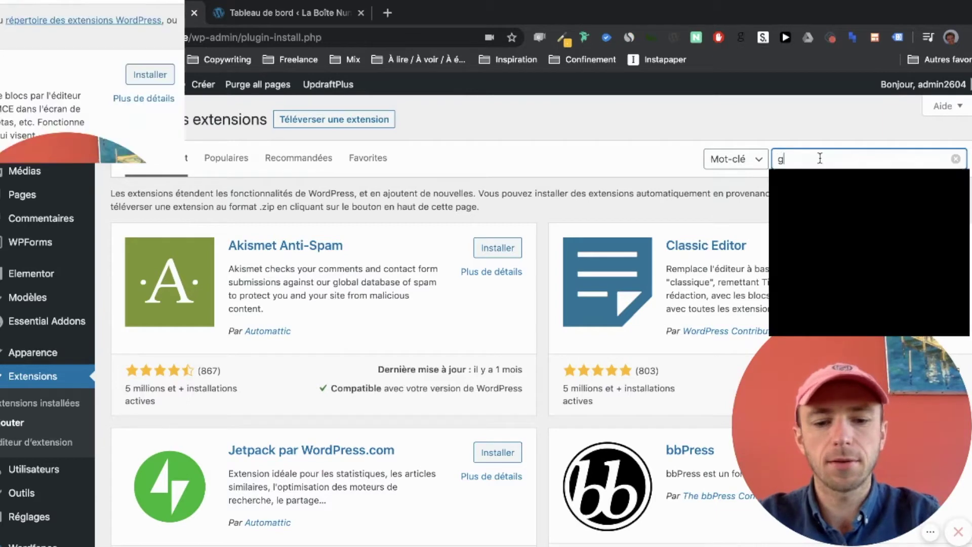
key(BackSpace)
key(BackSpace)
key(BackSpace)
key(BackSpace)
key(BackSpace)
key(BackSpace)
key(BackSpace)
key(BackSpace)
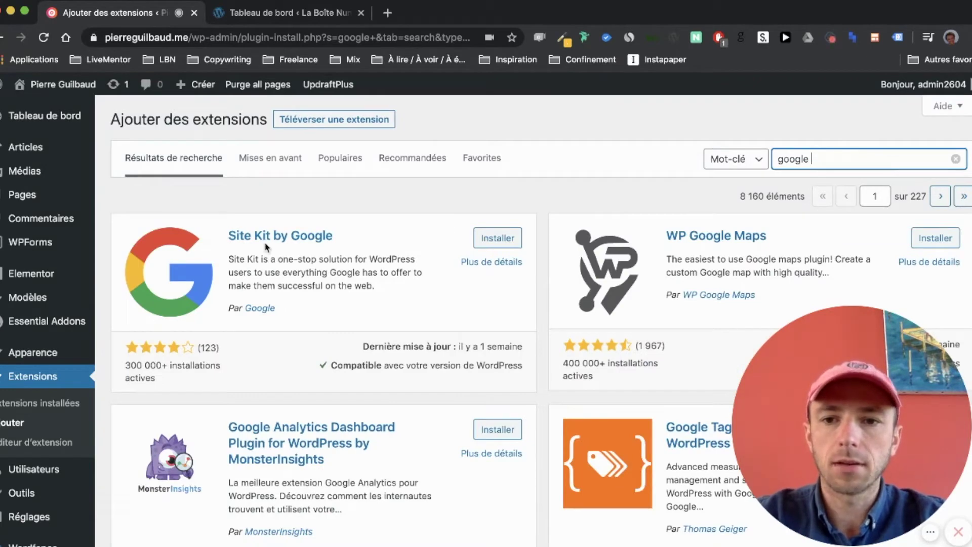
click(498, 238)
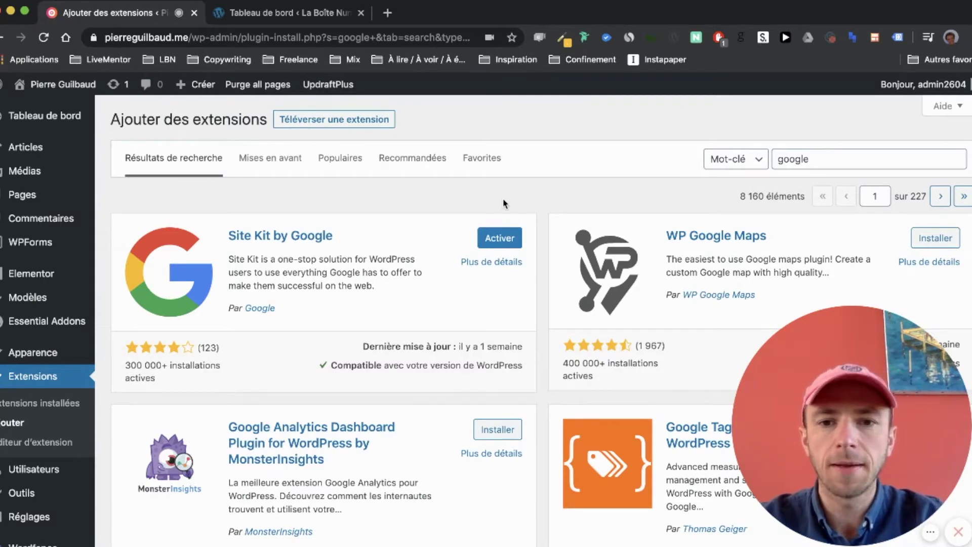
click(490, 239)
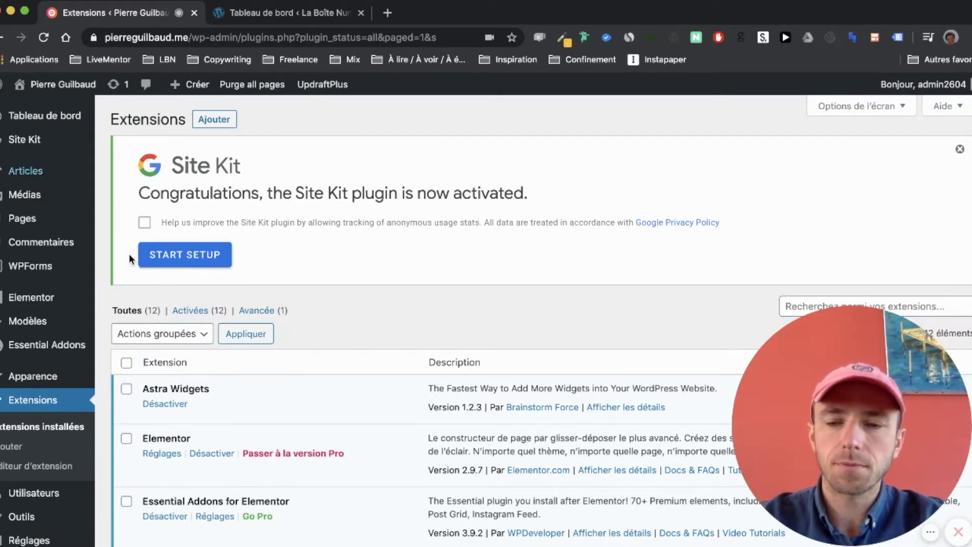
- Start Site Kit setup and highlight the 'Set up Search Console' step on the welcome page
click(173, 258)
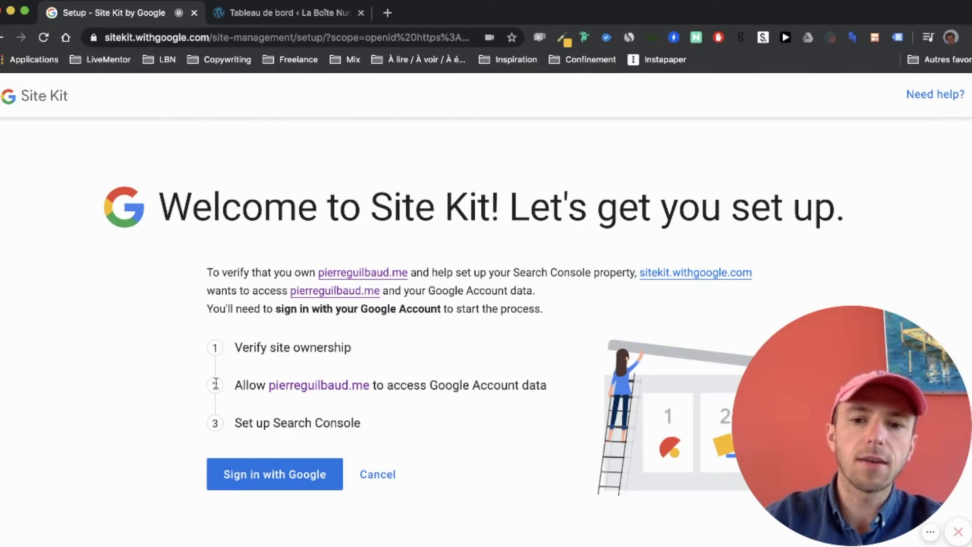
drag(234, 422, 375, 425)
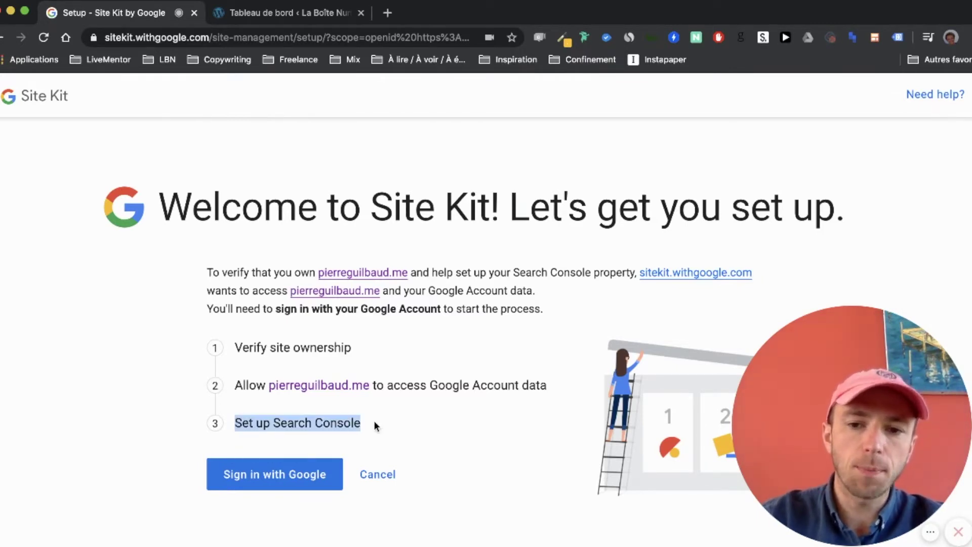
click(316, 423)
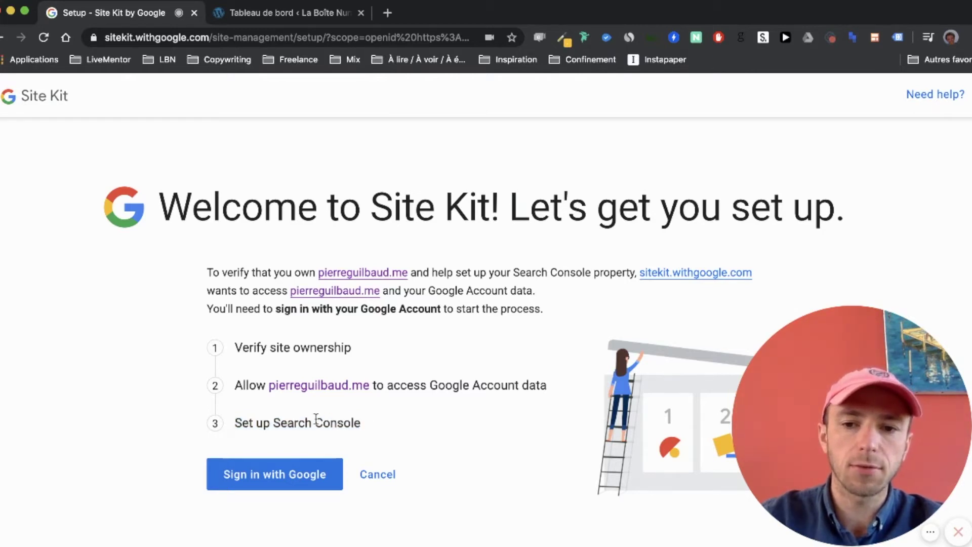
drag(273, 422, 383, 425)
click(383, 425)
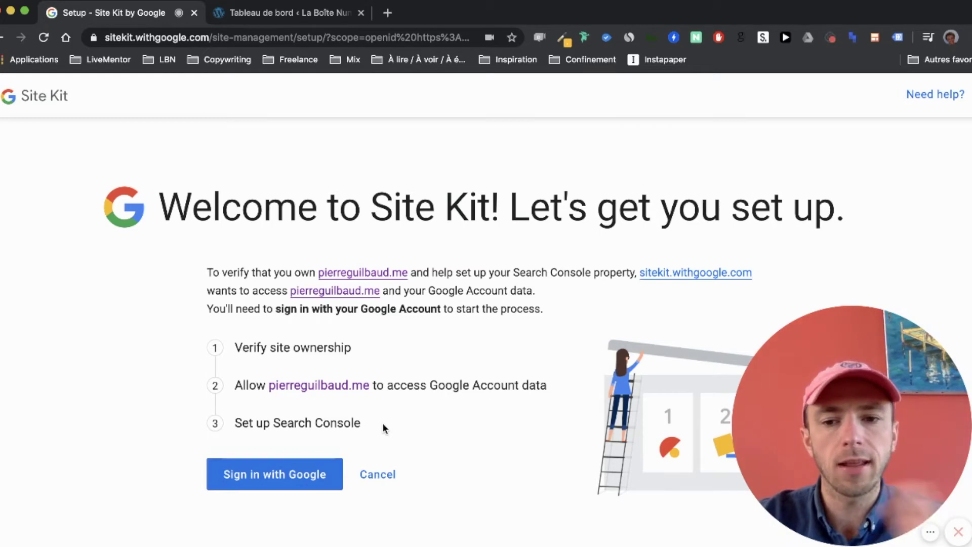
- Sign in with the chosen Google account and authorise Site Kit to access it
click(291, 465)
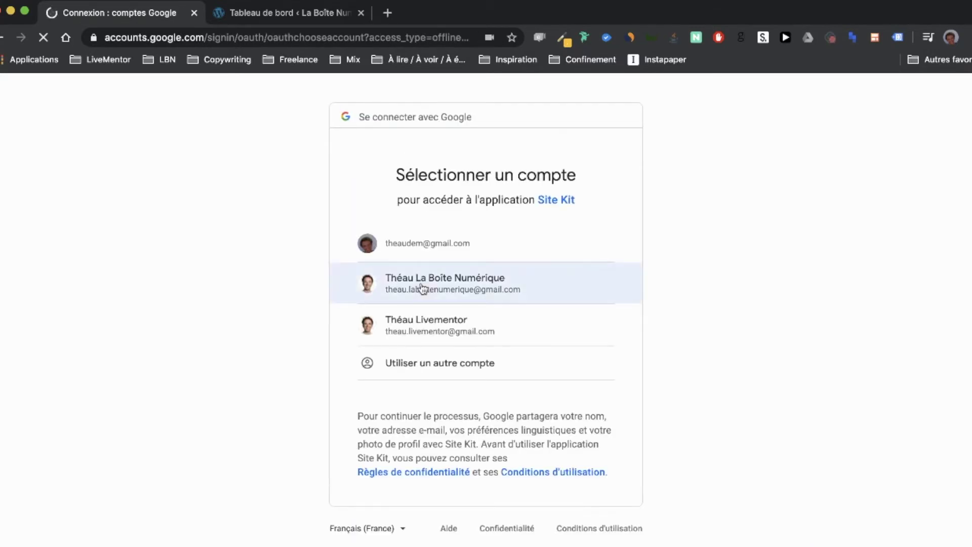
click(420, 285)
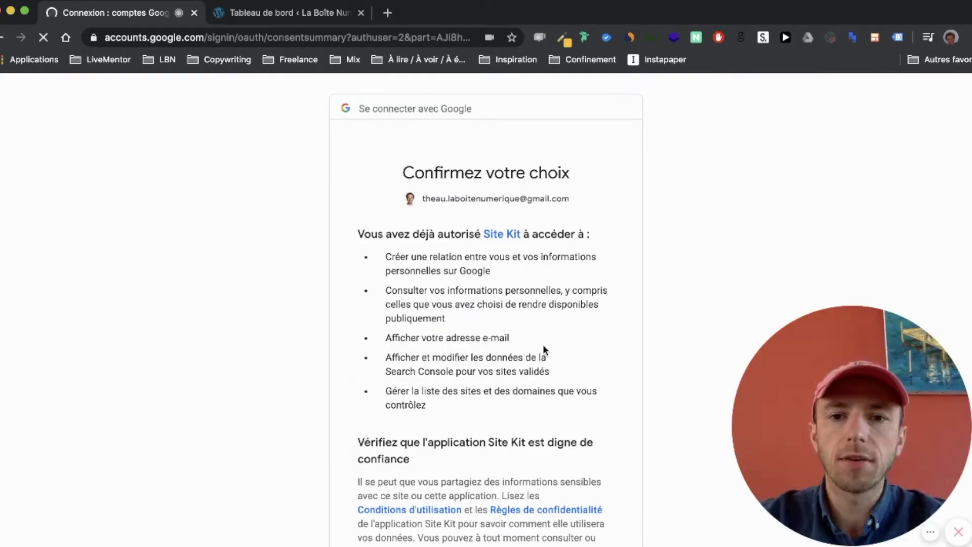
scroll(543, 344, down, 3)
scroll(526, 223, down, 3)
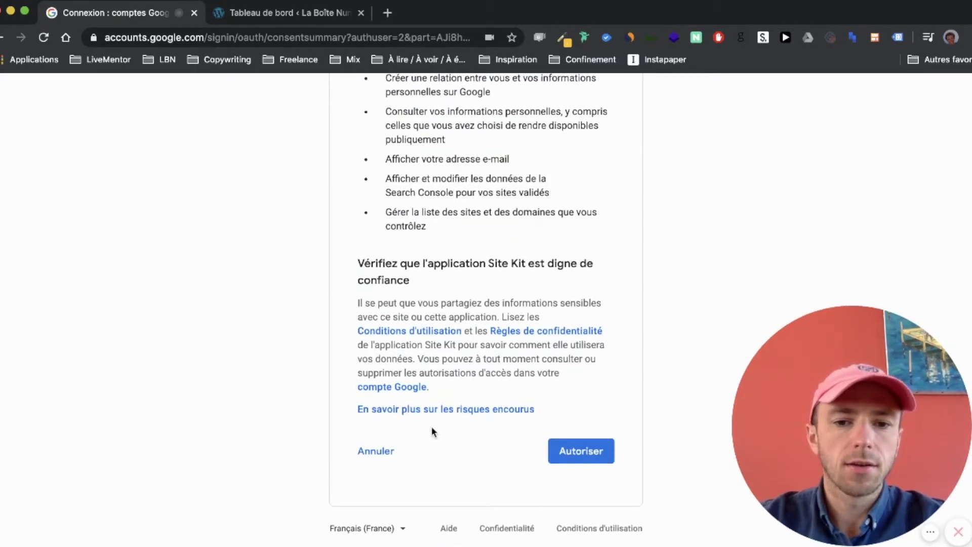
click(580, 456)
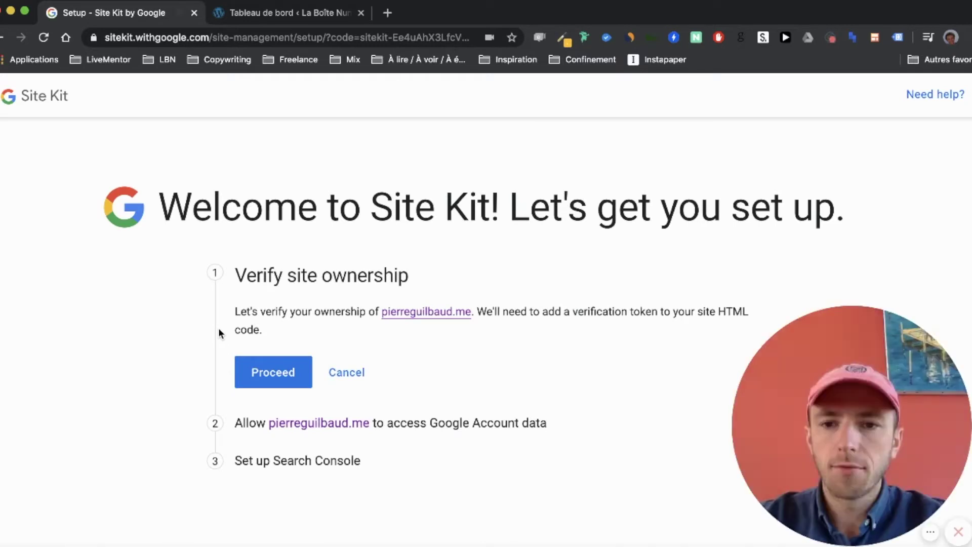
- Verify ownership, allow account data access, add the site to Search Console, then open the dashboard
click(287, 383)
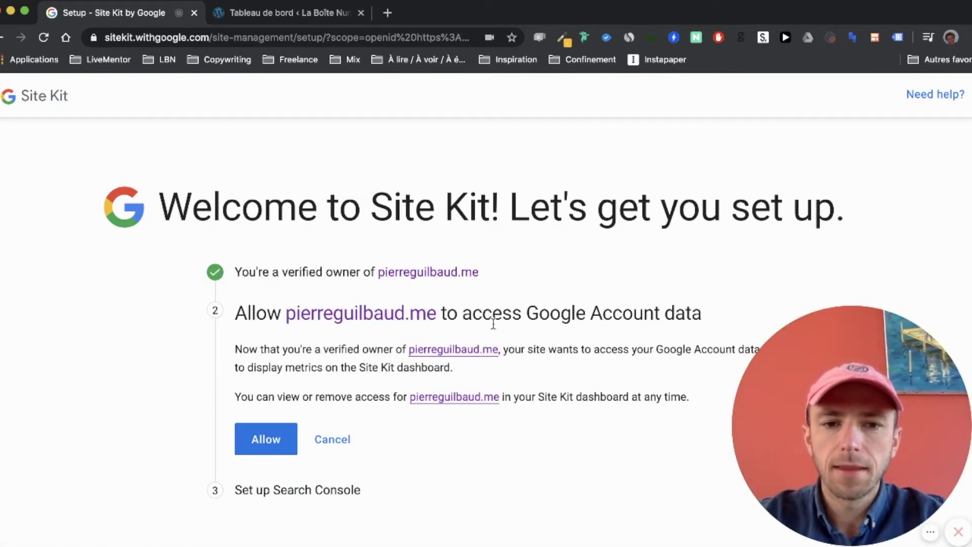
click(266, 436)
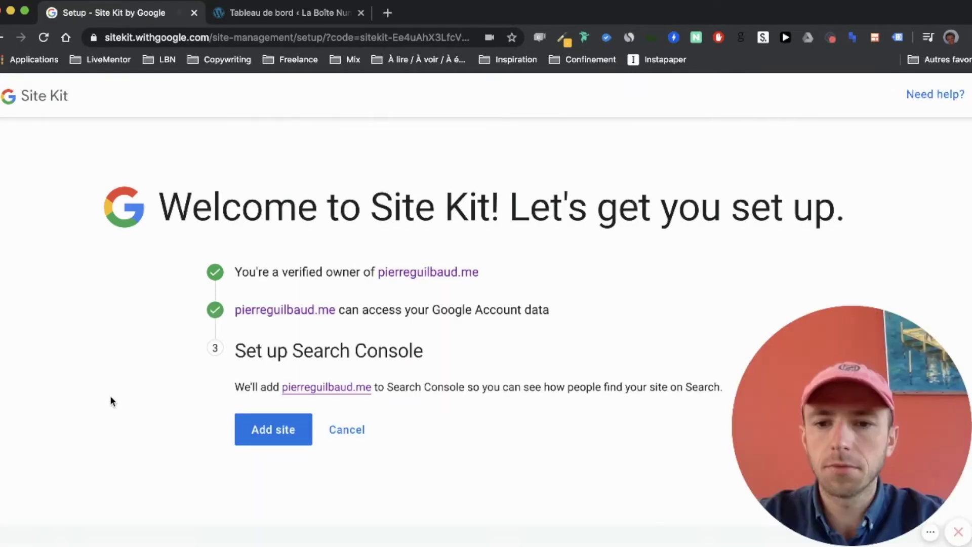
click(278, 442)
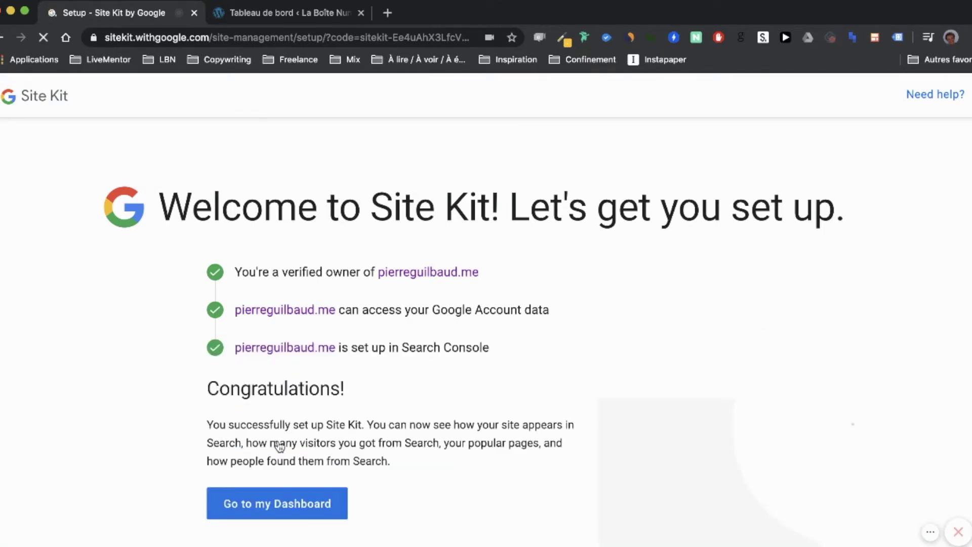
scroll(279, 445, down, 2)
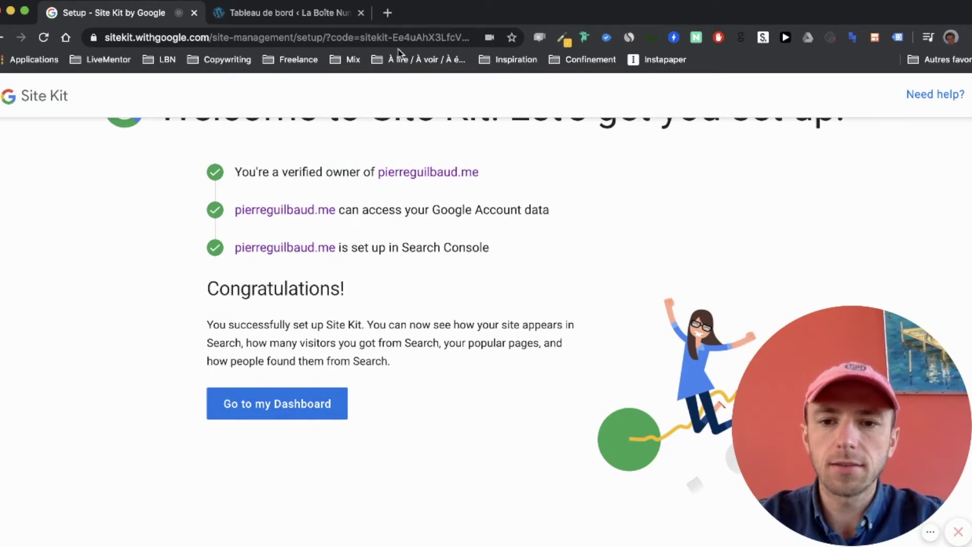
click(245, 405)
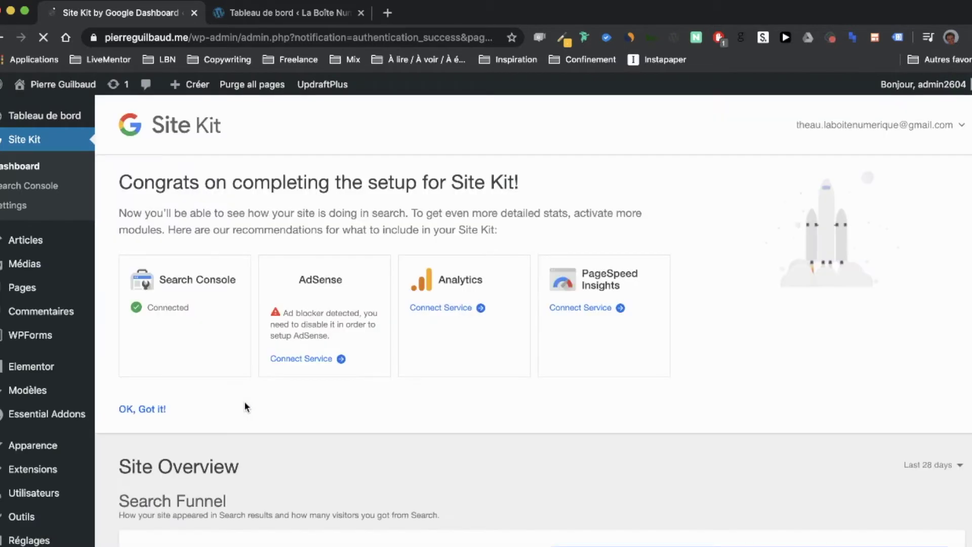
mouse_move(12, 261)
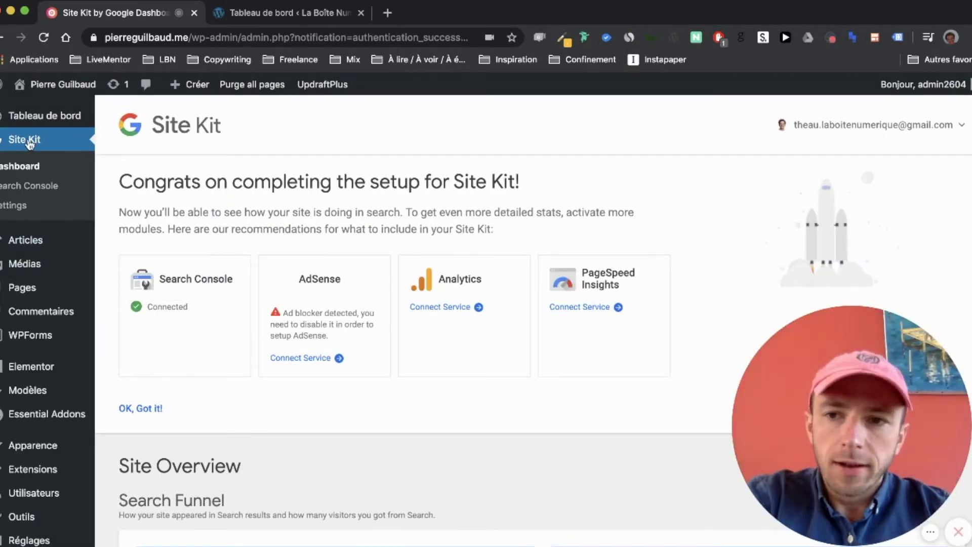
mouse_move(9, 124)
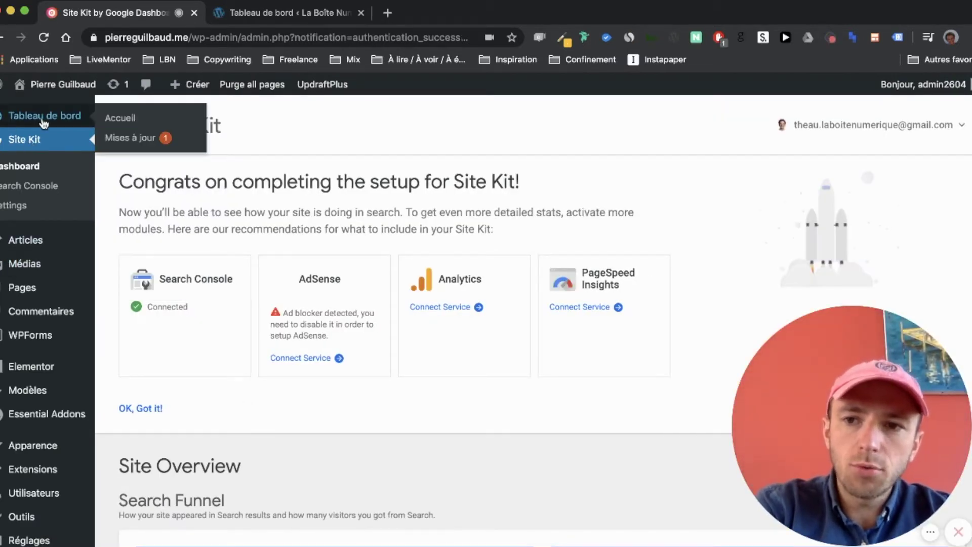
click(15, 145)
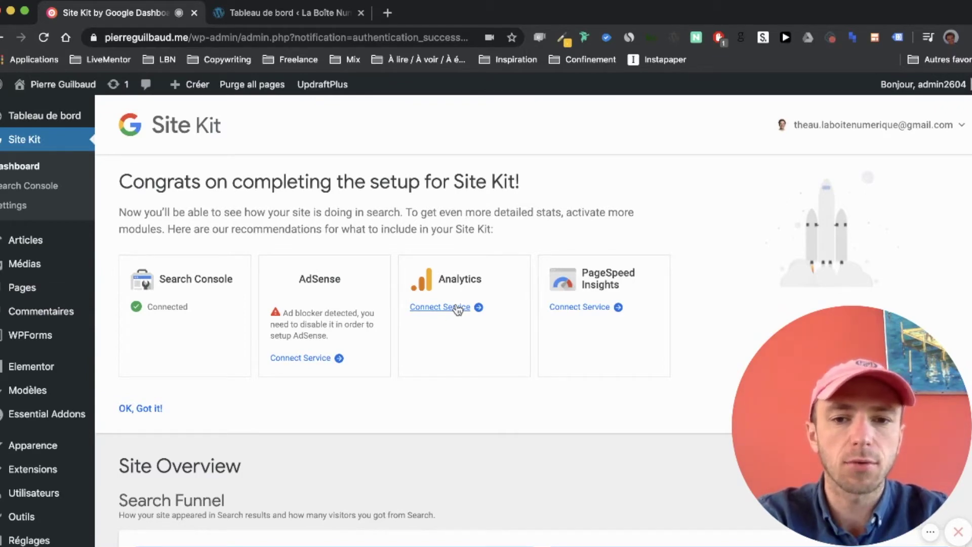
- Connect the Analytics service using the chosen Google account and authorise Site Kit's Analytics access
click(458, 307)
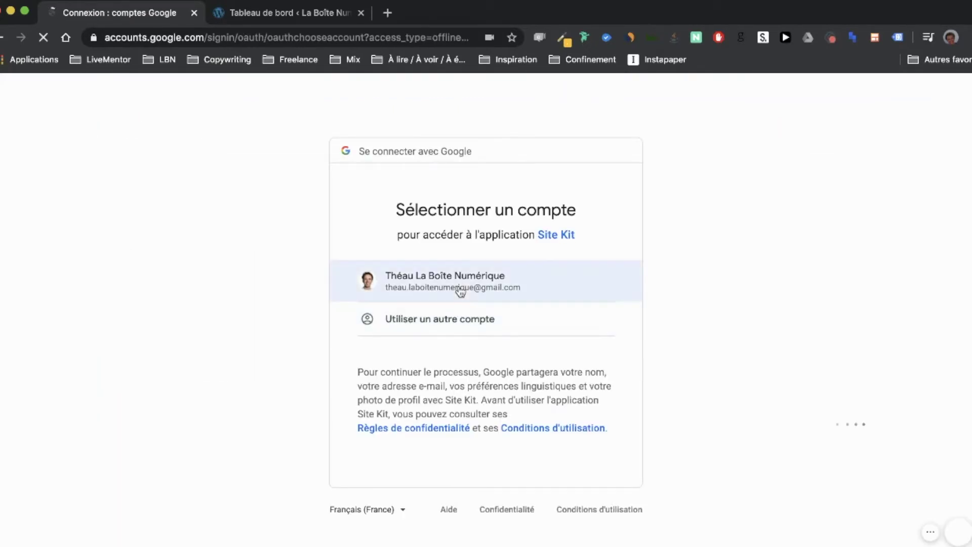
click(466, 288)
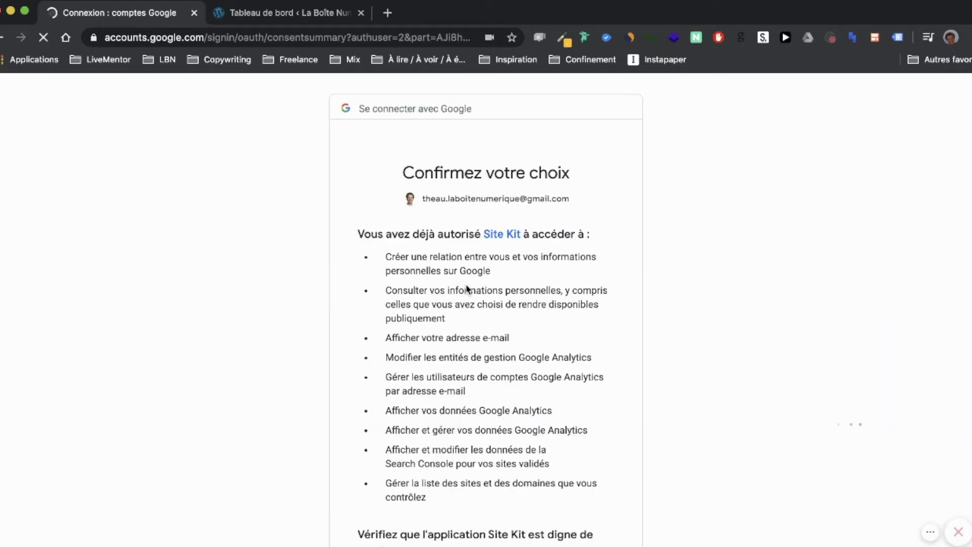
scroll(486, 269, down, 5)
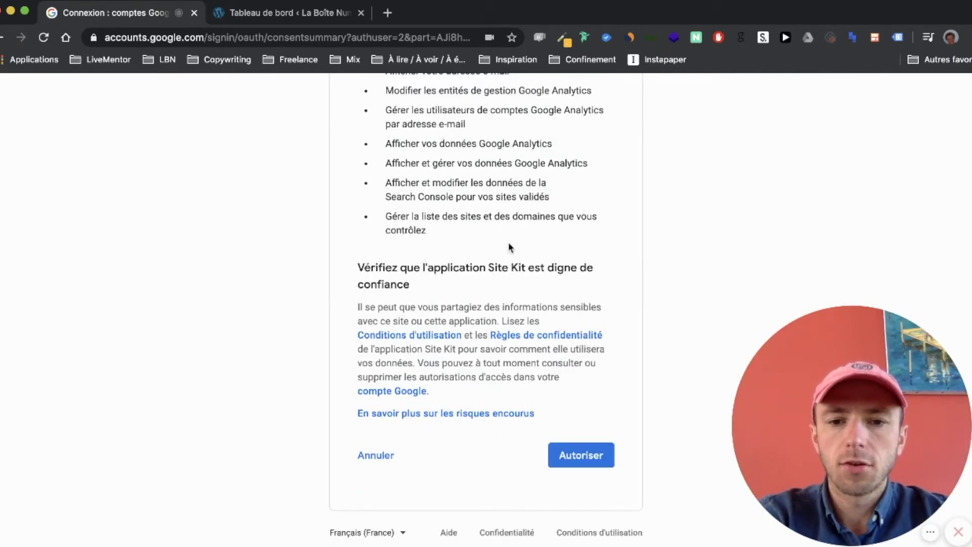
click(596, 461)
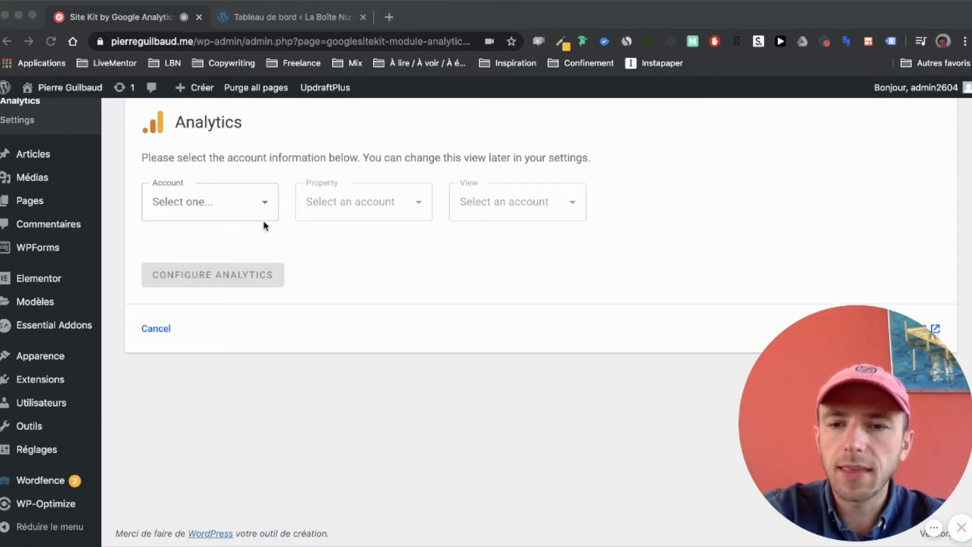
- Choose 'Set up a new account' from the Site Kit Analytics Account dropdown
scroll(264, 203, up, 3)
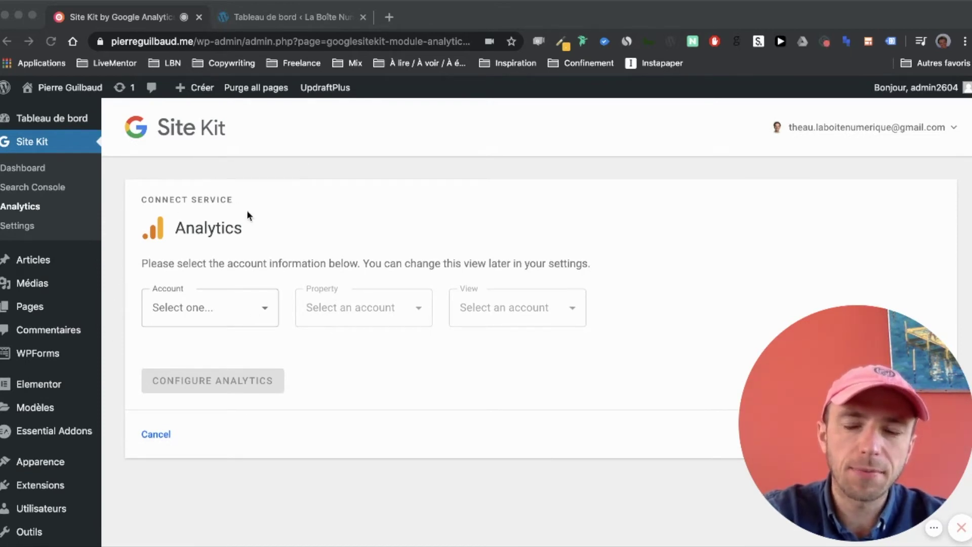
click(240, 304)
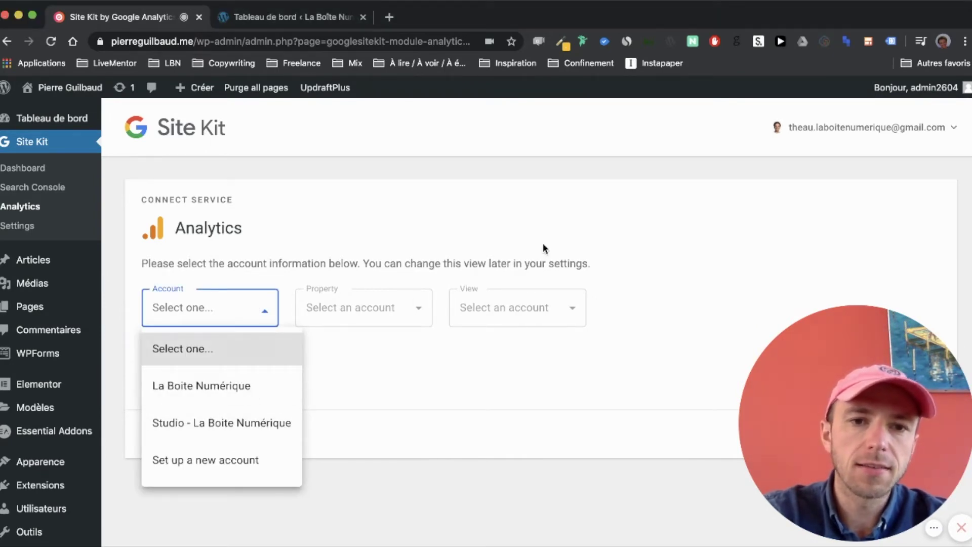
click(543, 244)
click(227, 306)
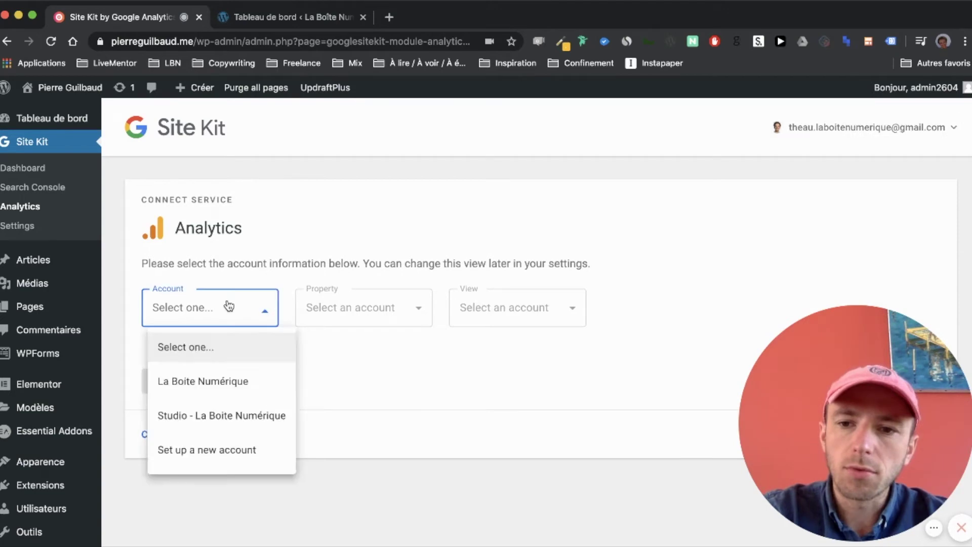
click(263, 299)
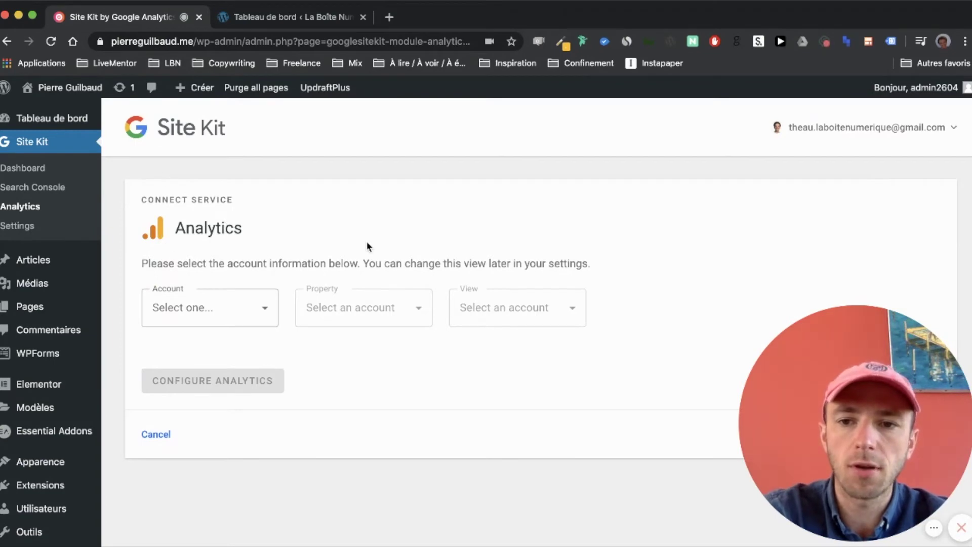
click(238, 313)
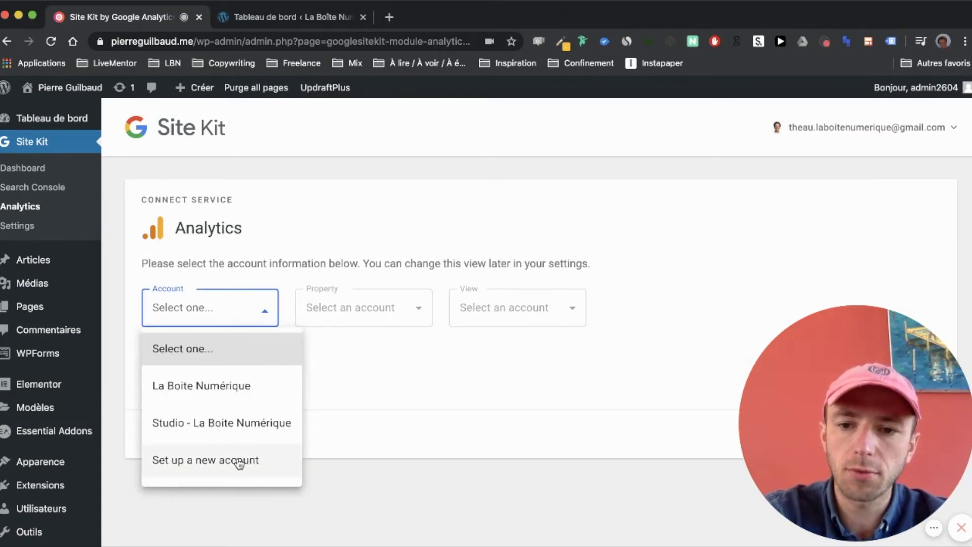
click(221, 462)
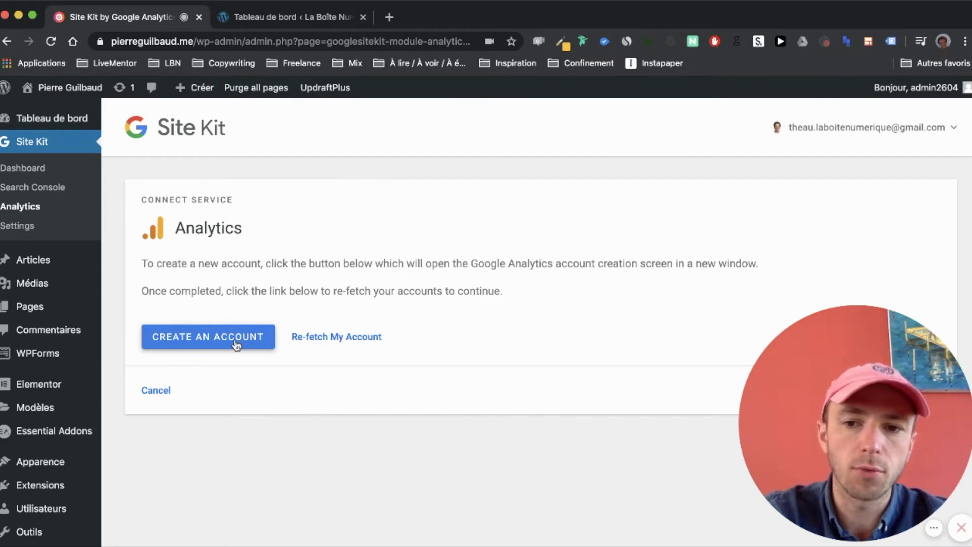
- Launch Google Analytics account creation from Site Kit in a new tab
click(197, 351)
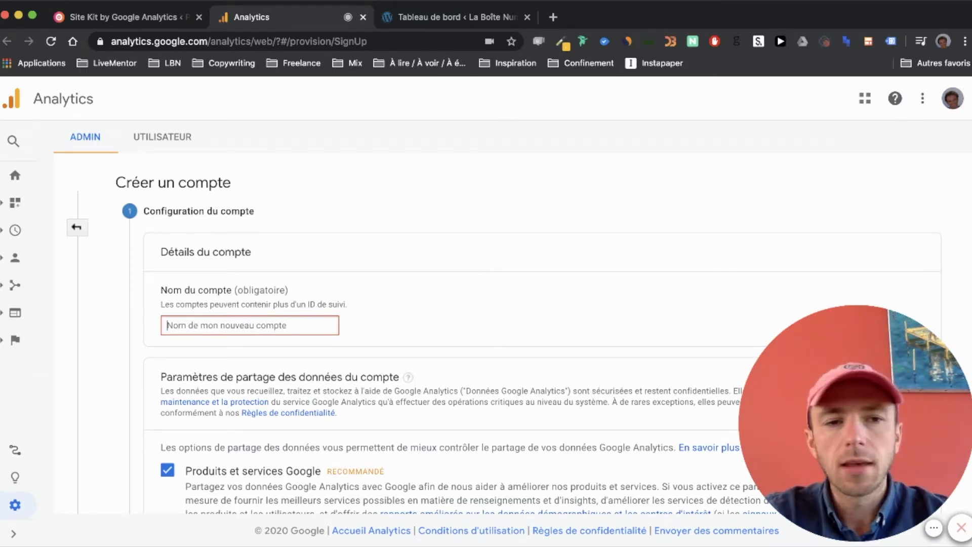
- Switch Google Analytics to the second Google account and open its Administration page
click(954, 99)
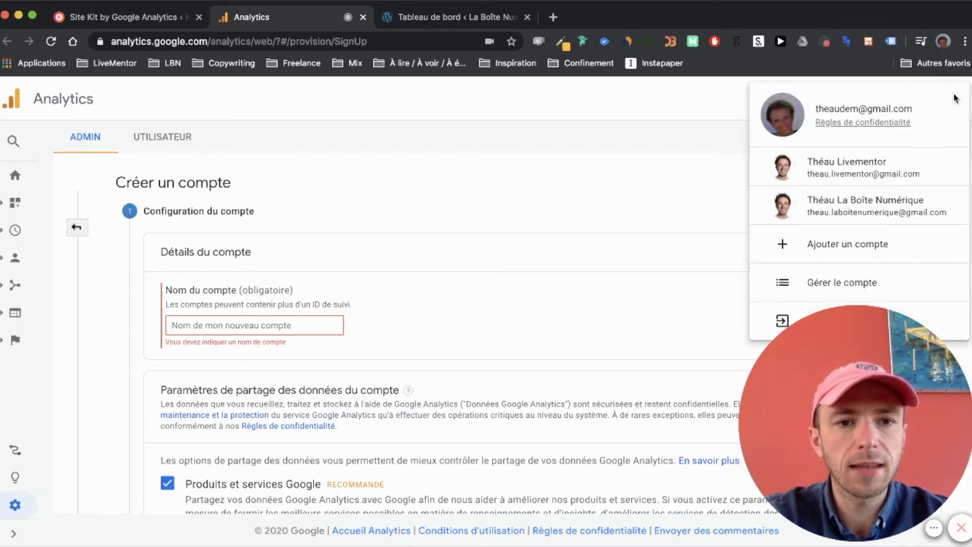
click(900, 212)
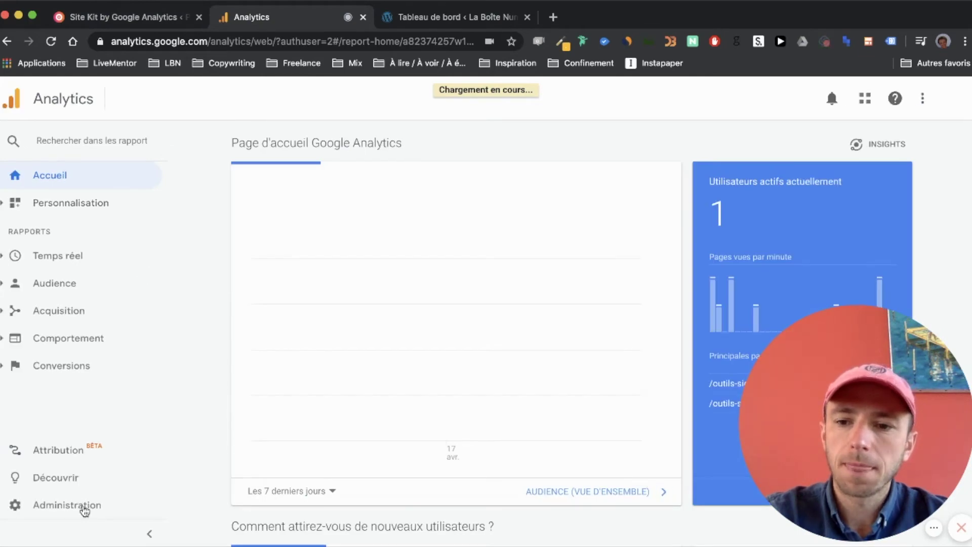
click(77, 505)
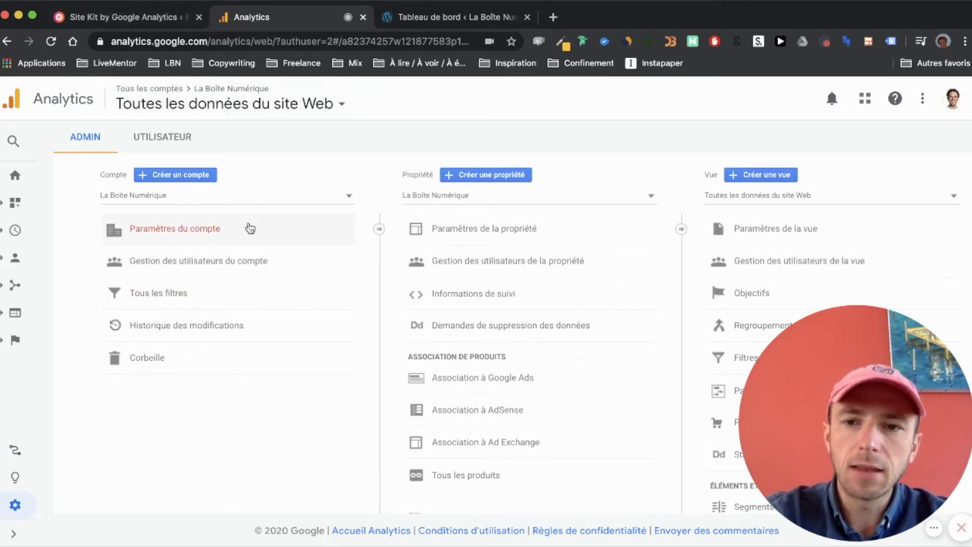
- Create a new Analytics account with the account name entered and Web as the measurement type
click(186, 176)
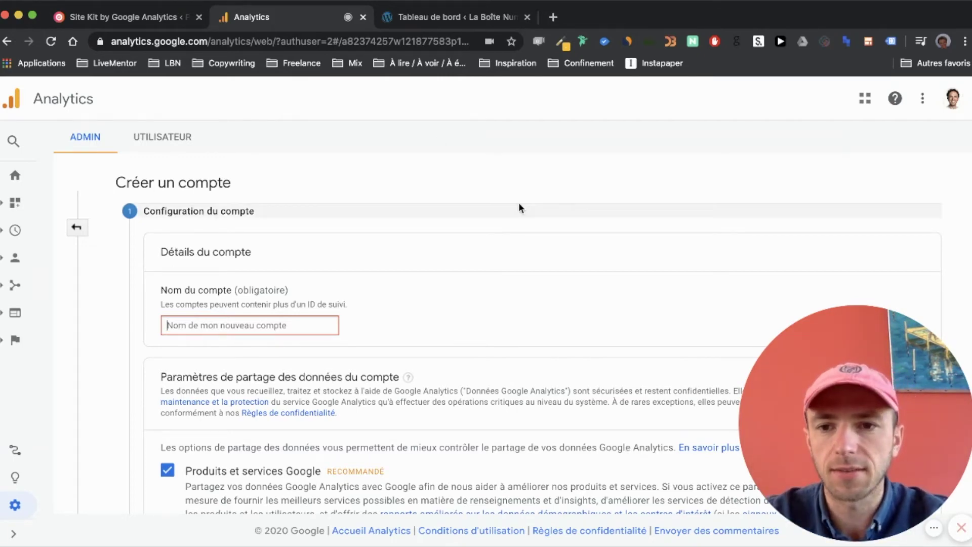
scroll(398, 364, down, 2)
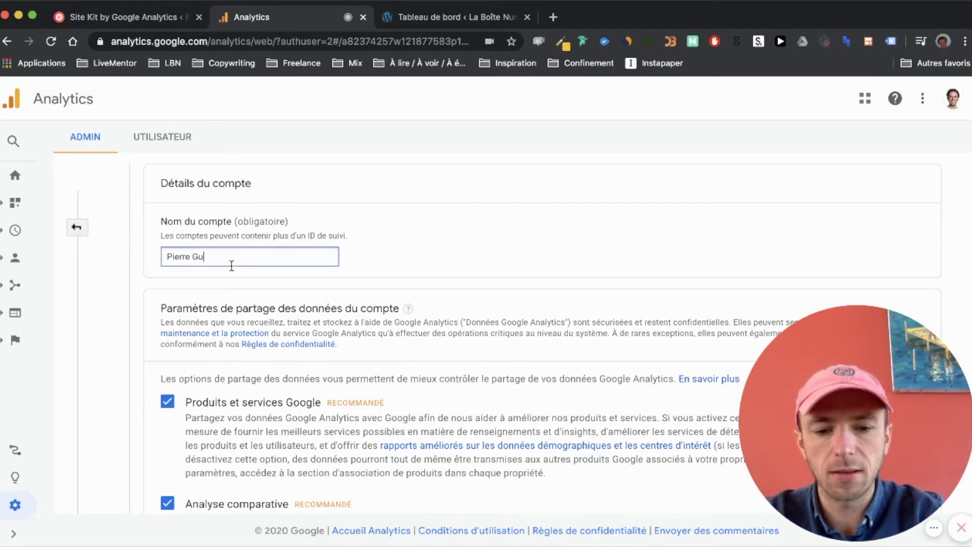
scroll(231, 266, down, 10)
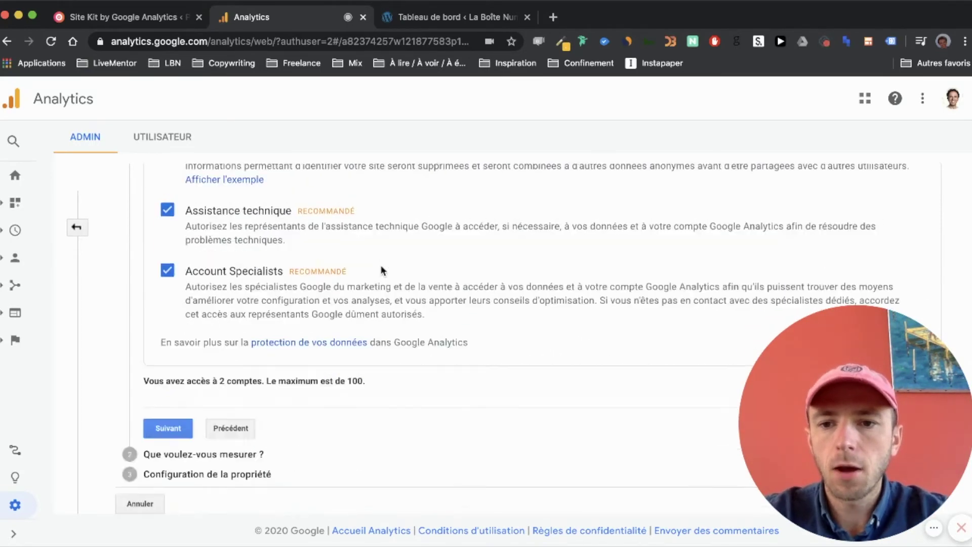
click(174, 432)
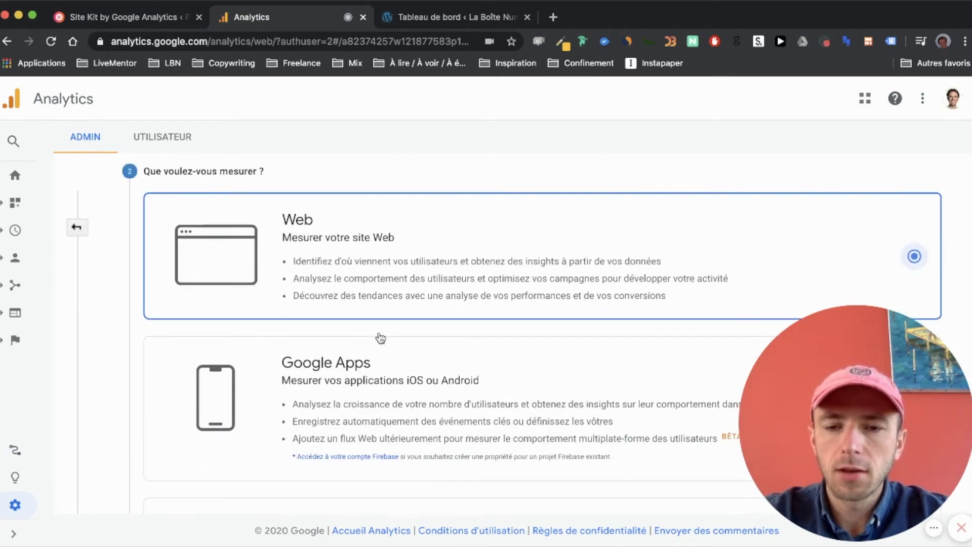
scroll(310, 246, down, 7)
click(163, 456)
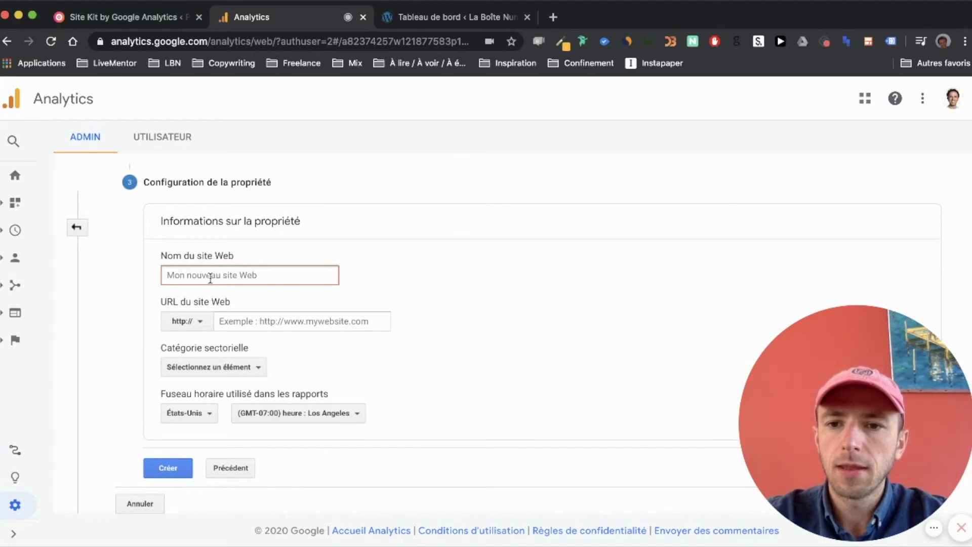
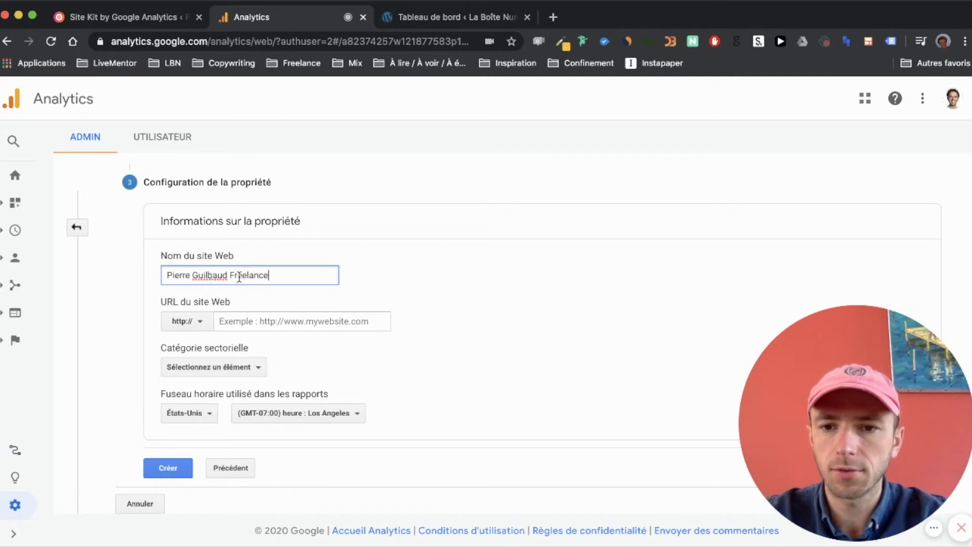
click(195, 321)
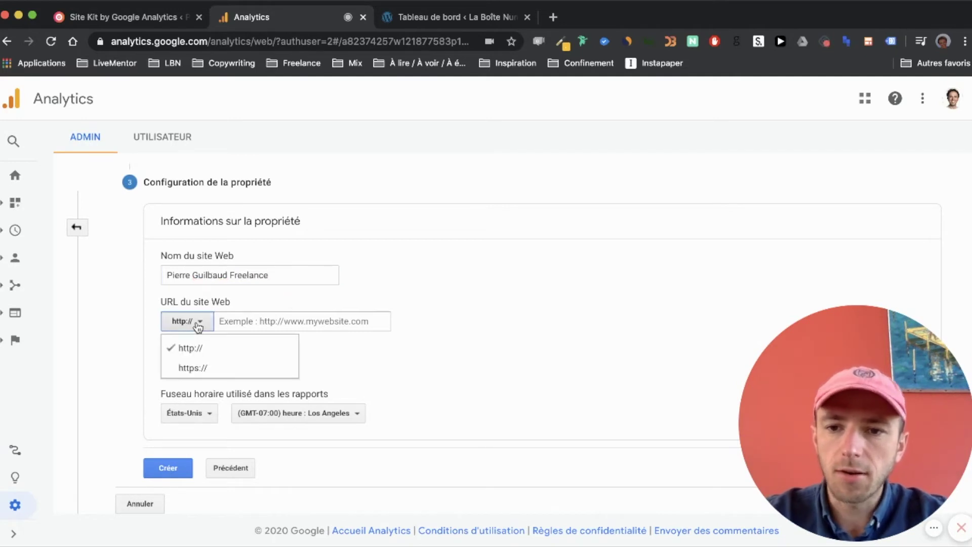
click(184, 369)
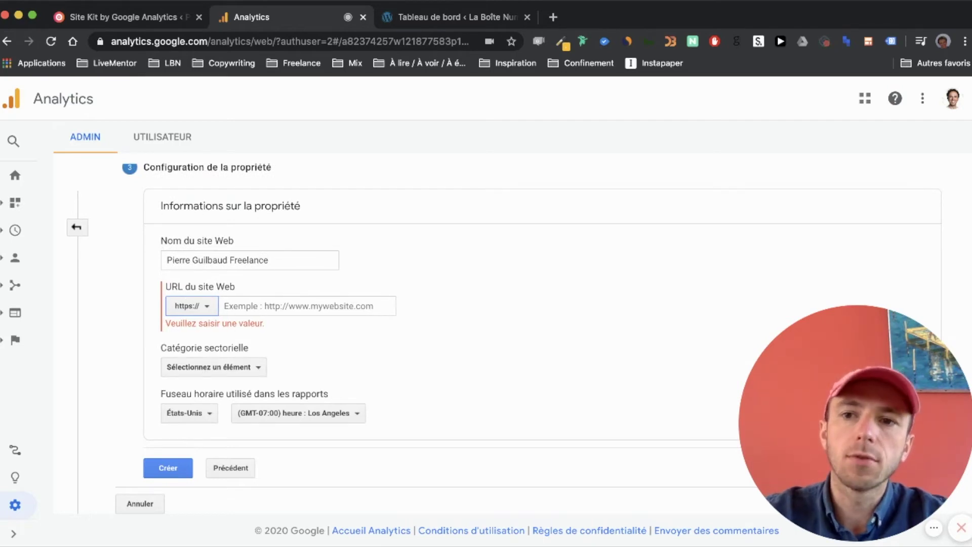
- Copy the site's domain from the WordPress tab's address bar for the website URL field
click(167, 17)
click(204, 42)
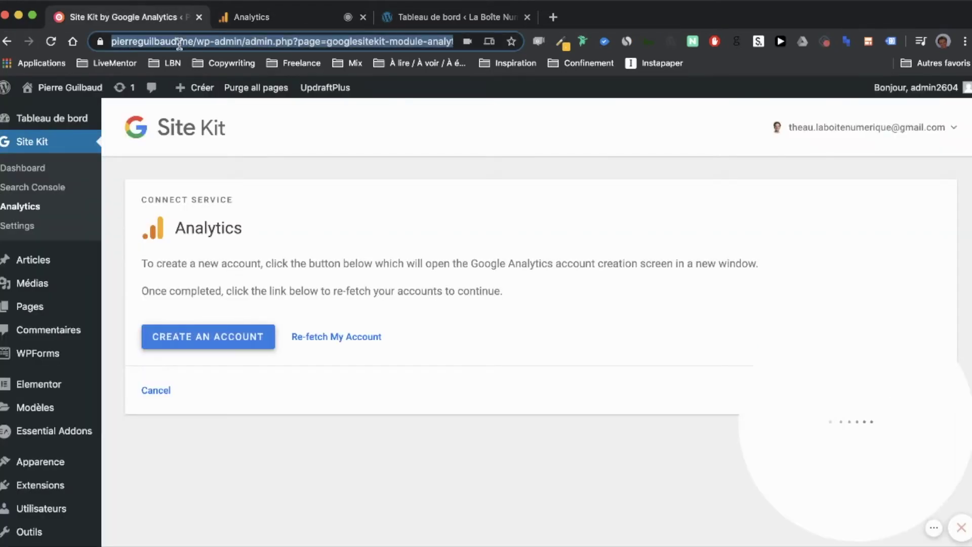
click(200, 42)
drag(227, 40, 146, 39)
key(super+c)
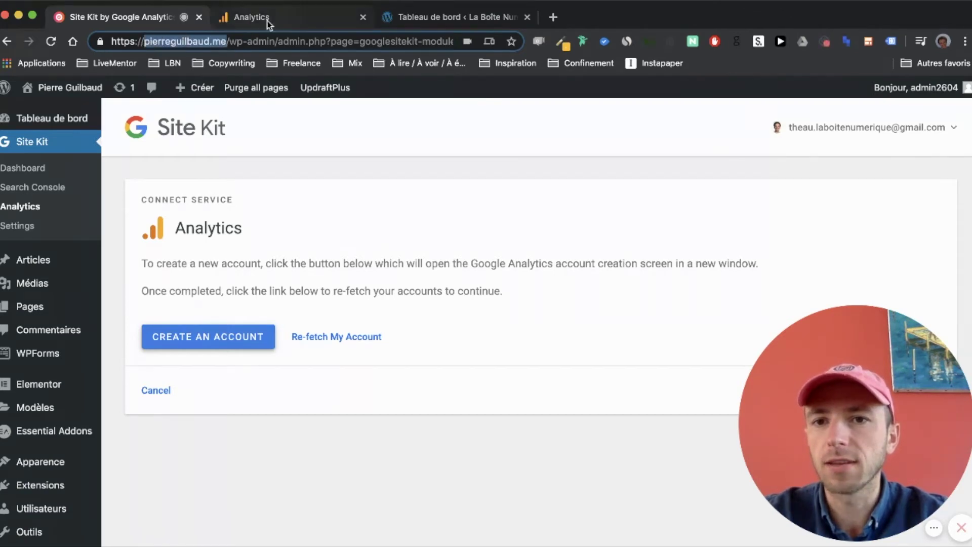
click(273, 23)
click(249, 305)
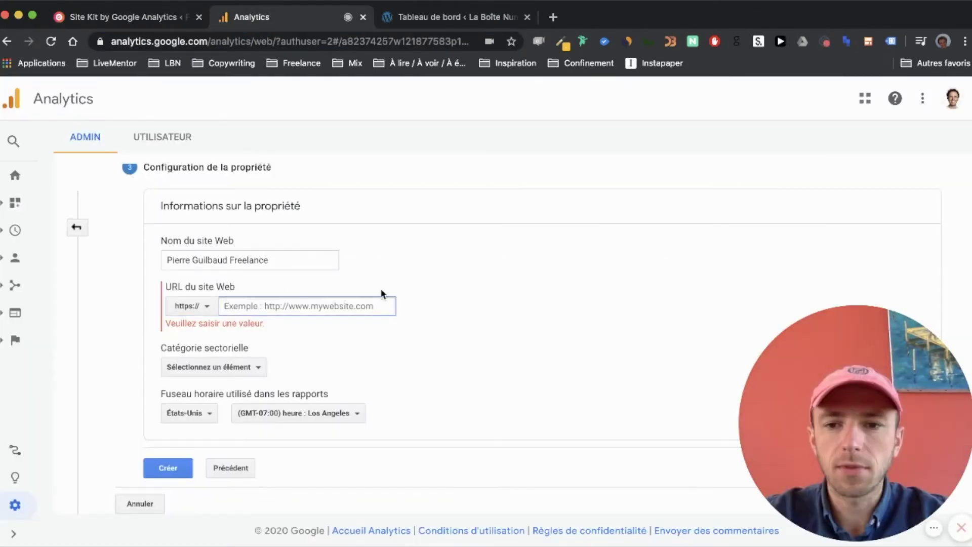
key(super+v)
click(187, 321)
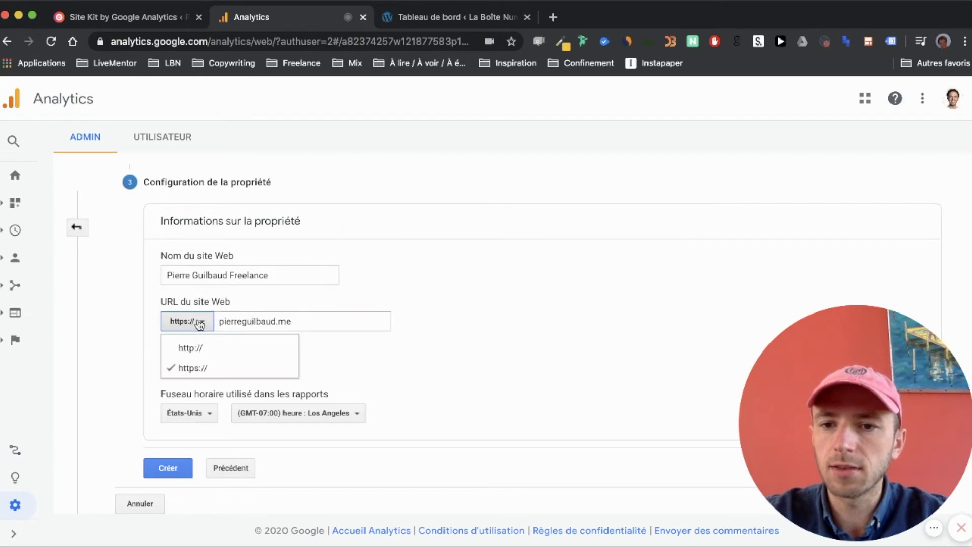
click(202, 369)
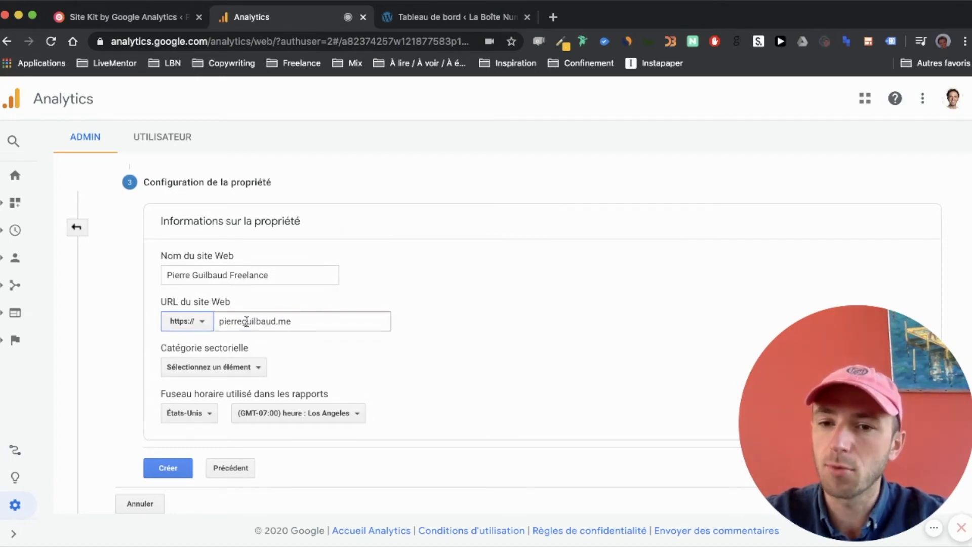
click(221, 321)
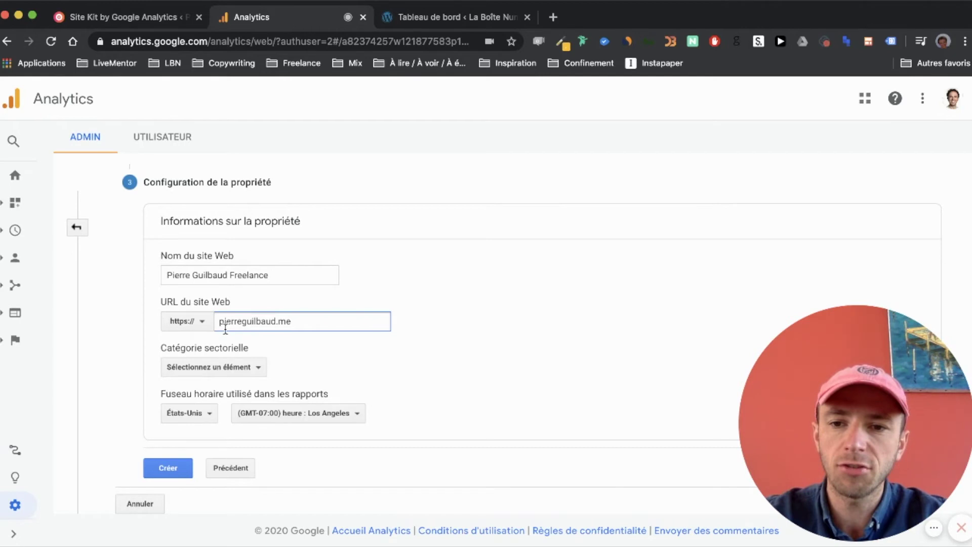
drag(214, 322, 319, 321)
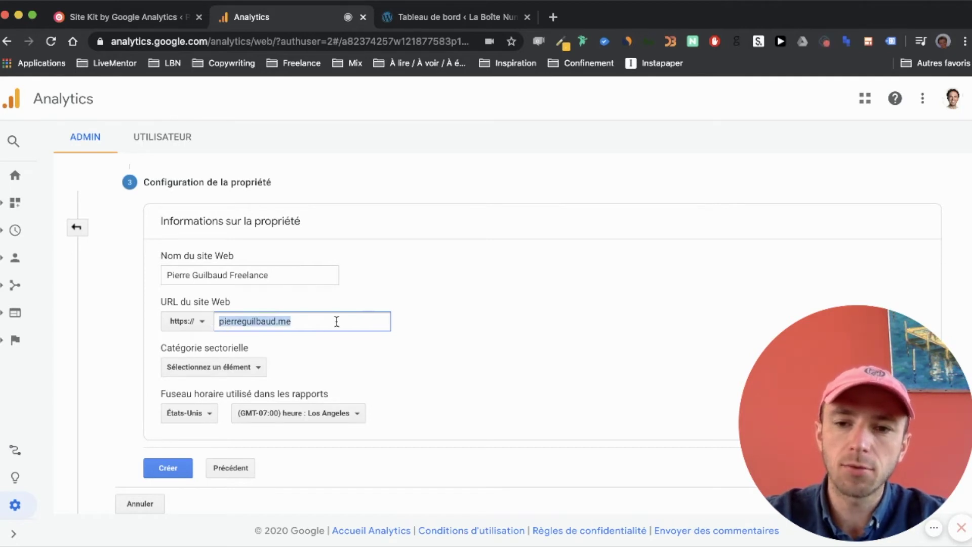
click(336, 322)
drag(275, 320, 342, 318)
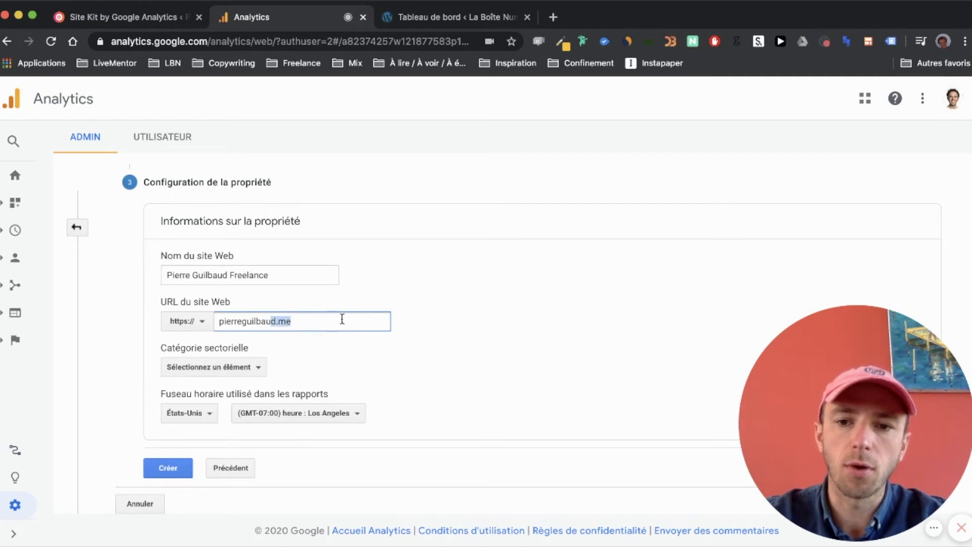
click(314, 322)
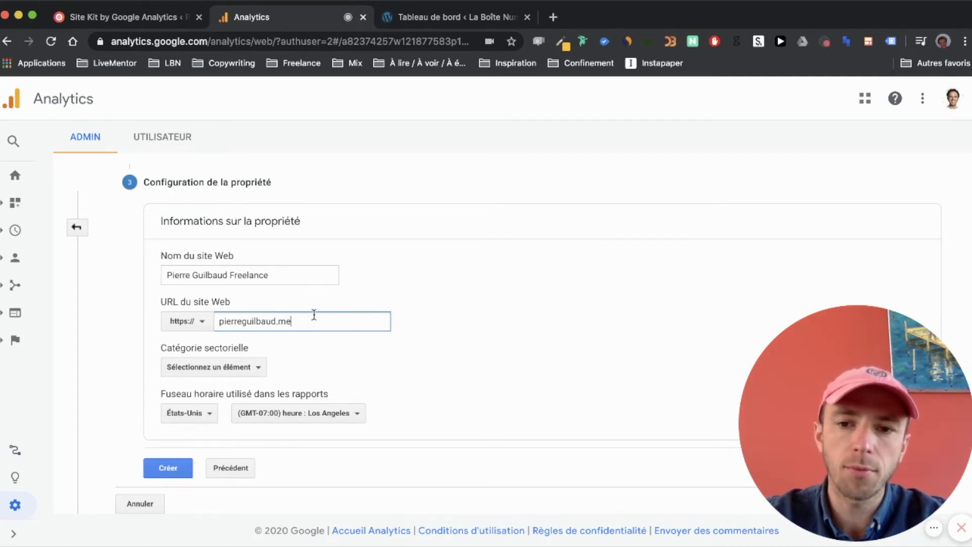
- Set the property's industry category to Emploi et enseignement
click(224, 372)
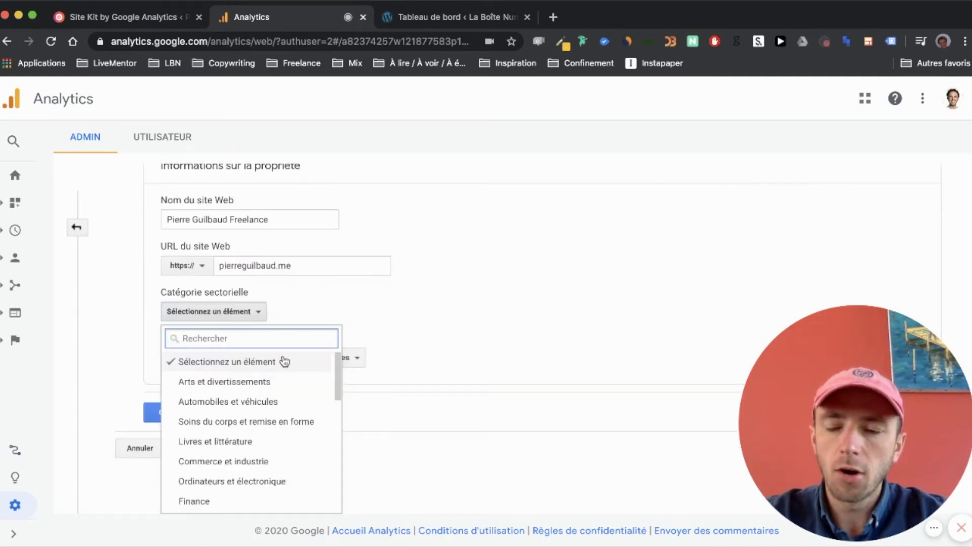
scroll(257, 464, down, 6)
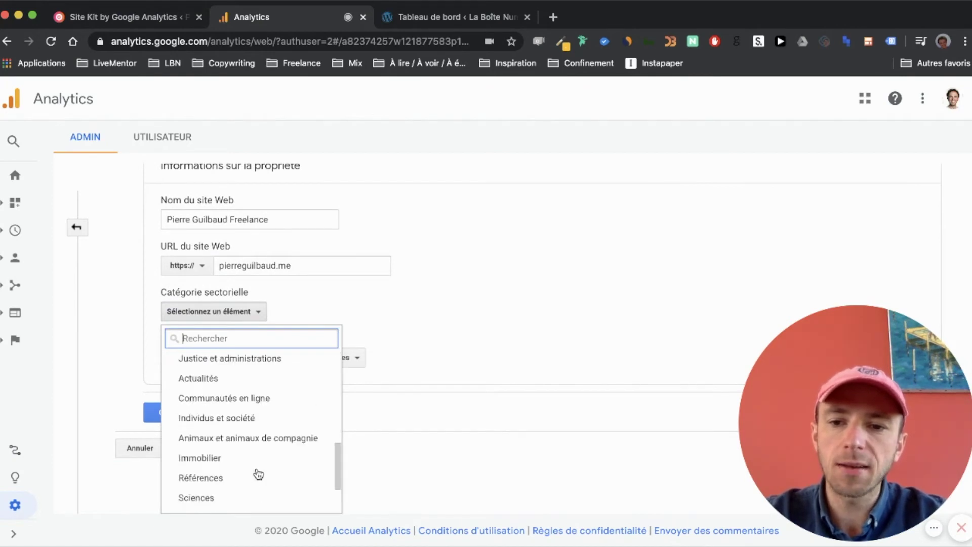
scroll(257, 468, down, 3)
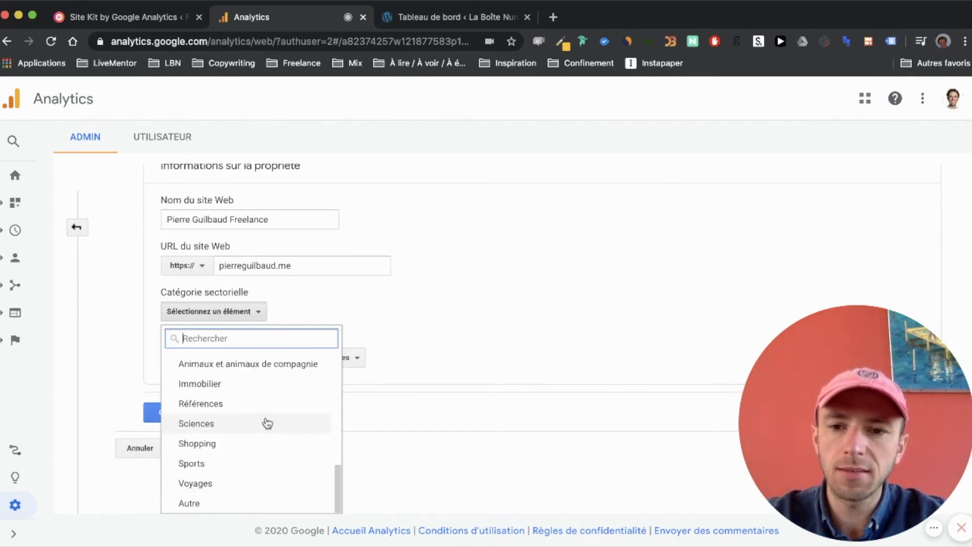
scroll(266, 423, up, 5)
scroll(262, 452, up, 3)
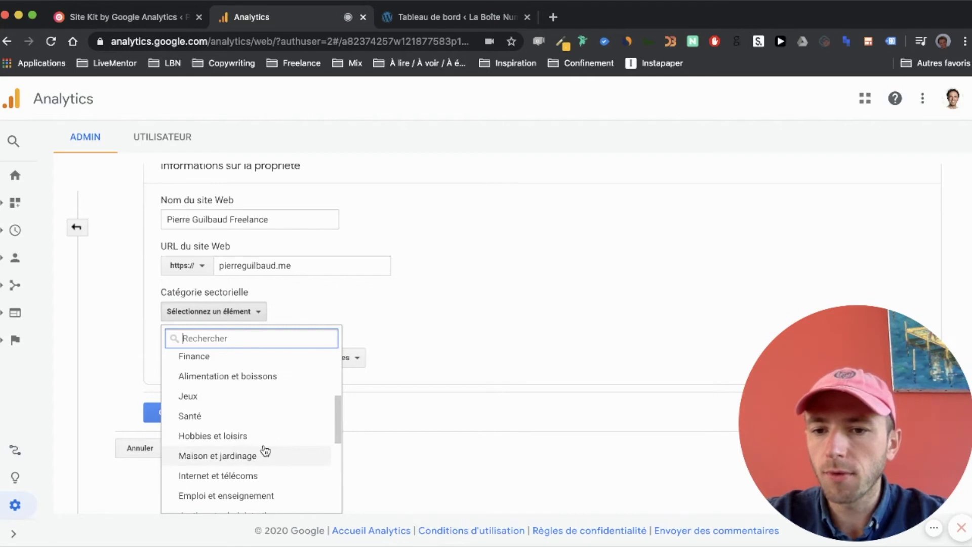
scroll(266, 450, up, 5)
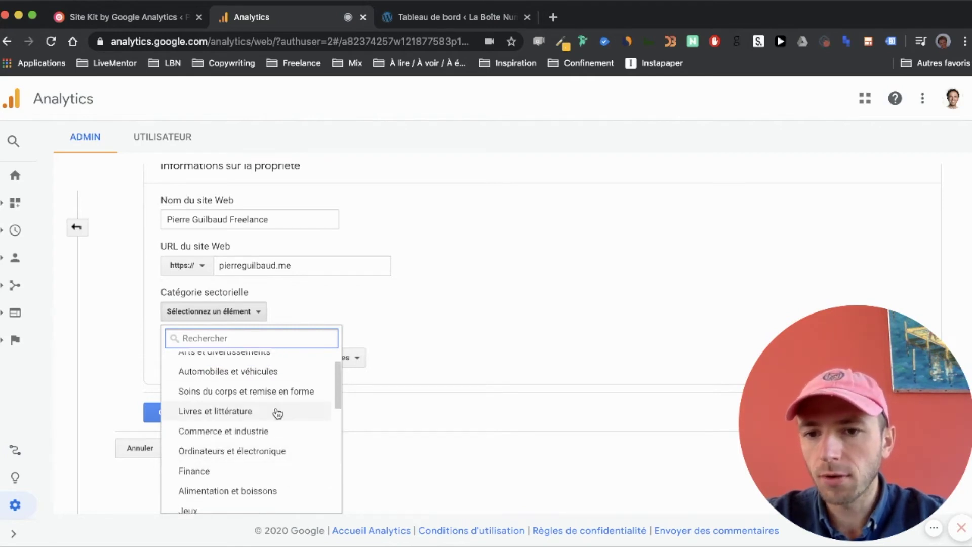
scroll(277, 409, up, 2)
scroll(280, 380, down, 5)
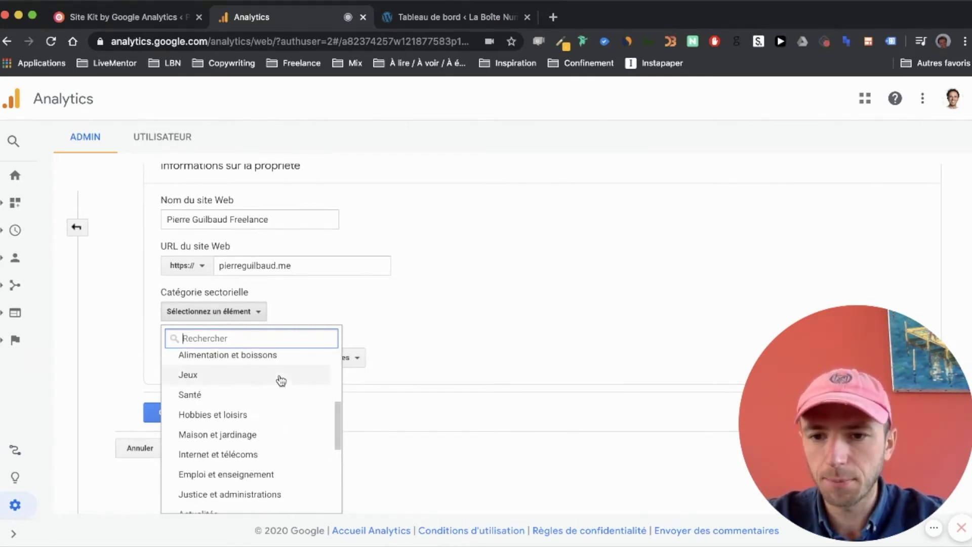
scroll(268, 482, down, 2)
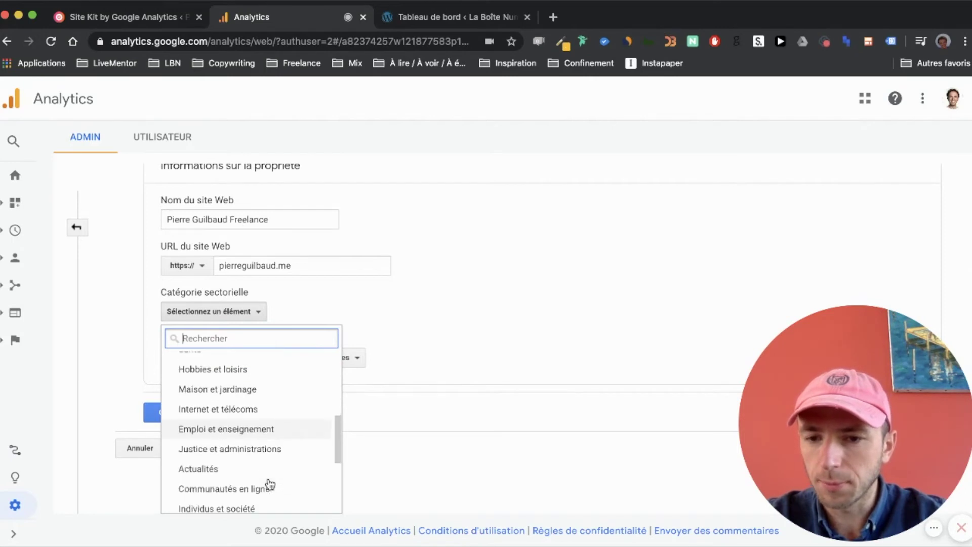
scroll(276, 377, up, 2)
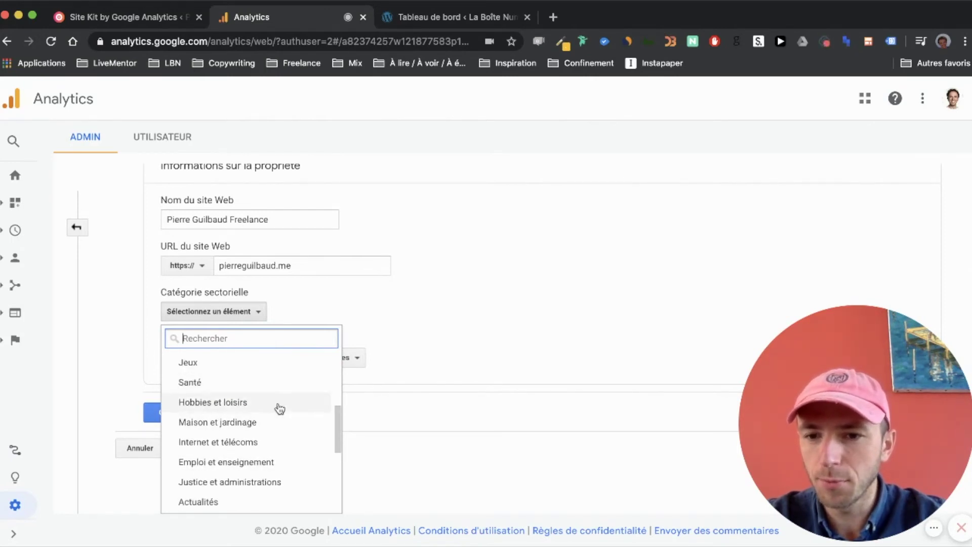
scroll(278, 407, down, 2)
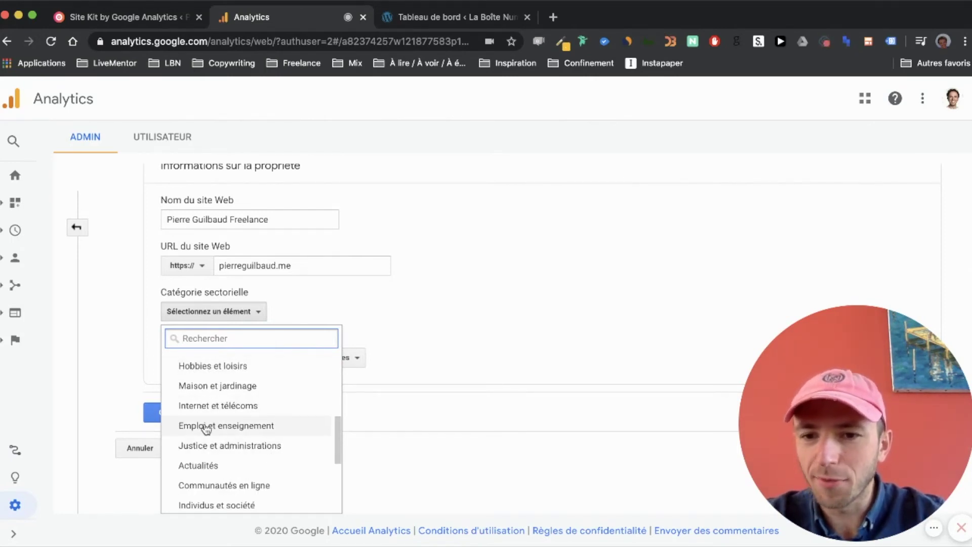
scroll(260, 428, up, 6)
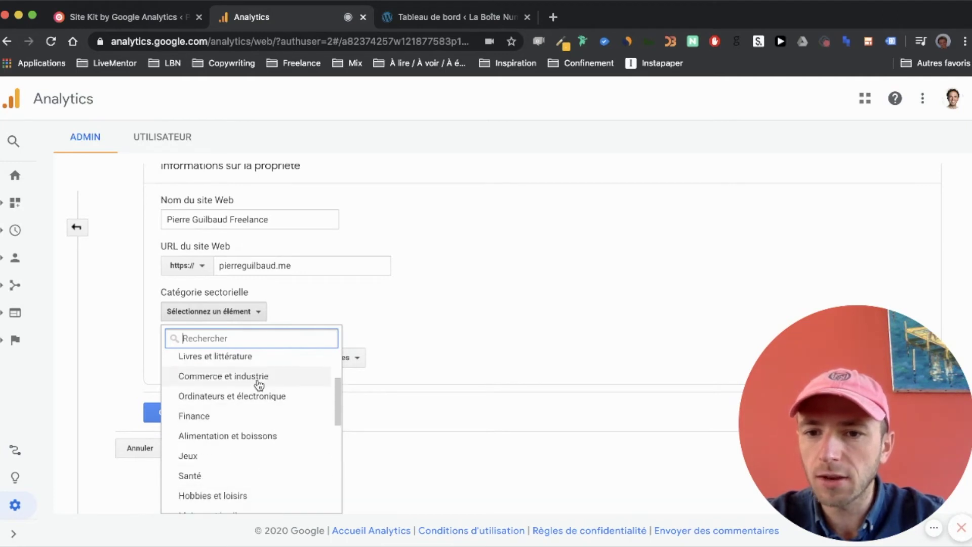
scroll(259, 384, up, 2)
scroll(268, 407, down, 6)
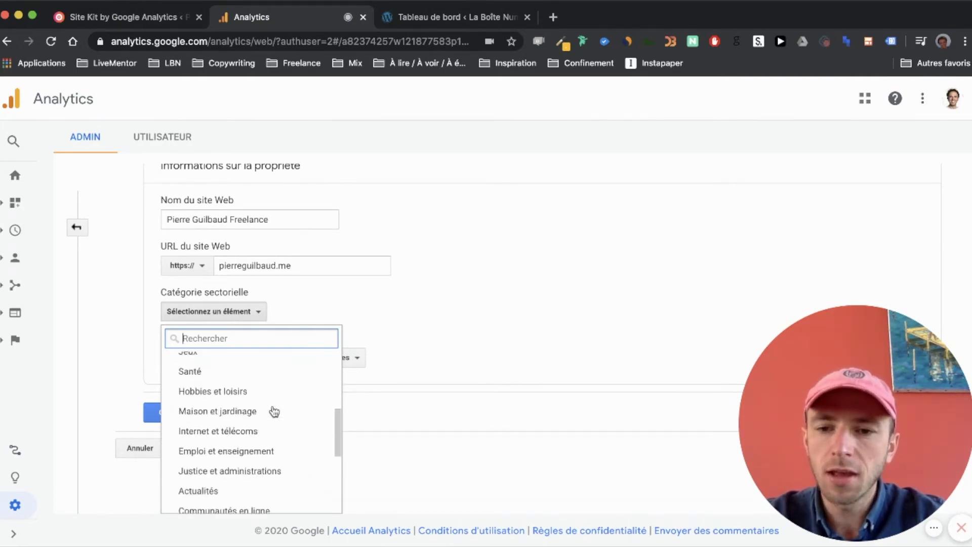
scroll(274, 411, down, 3)
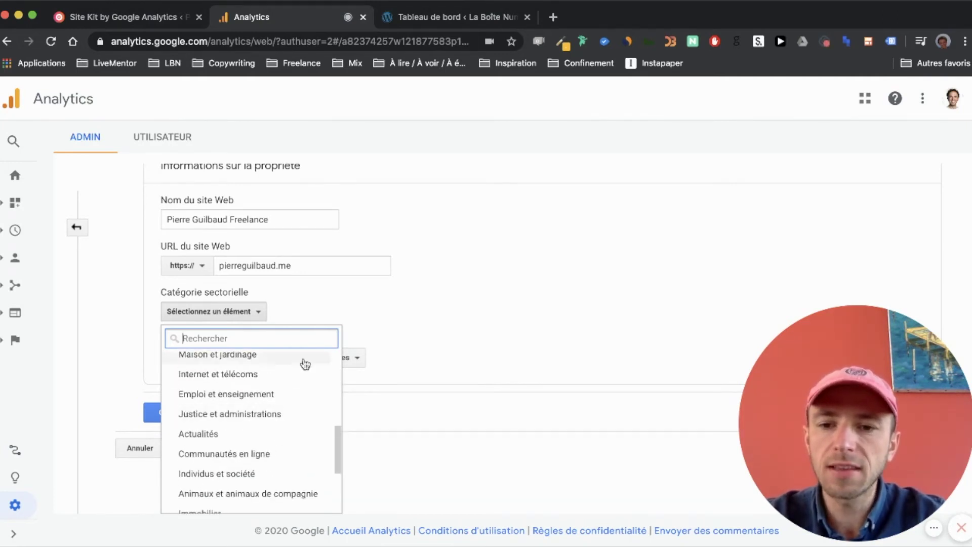
click(220, 400)
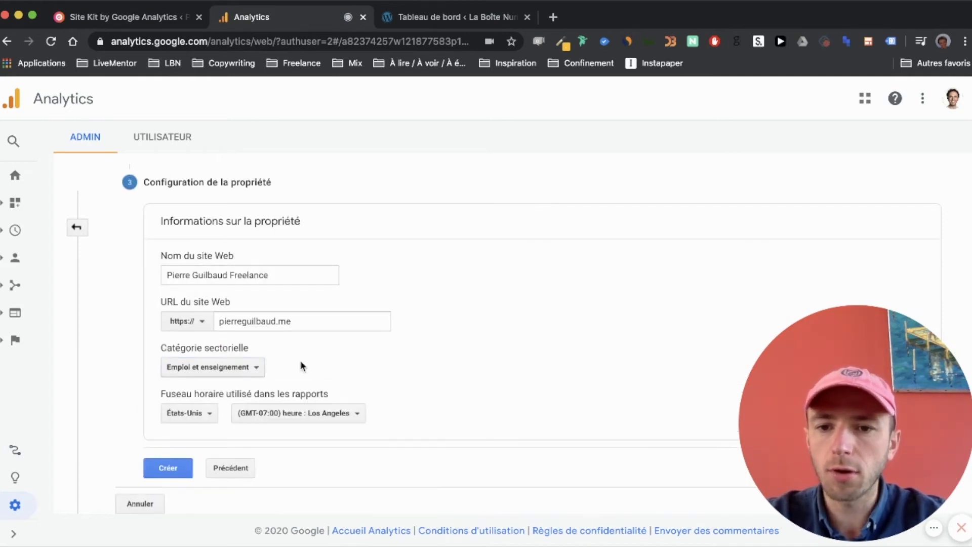
- Set the reporting time zone country to France and create the property
click(186, 413)
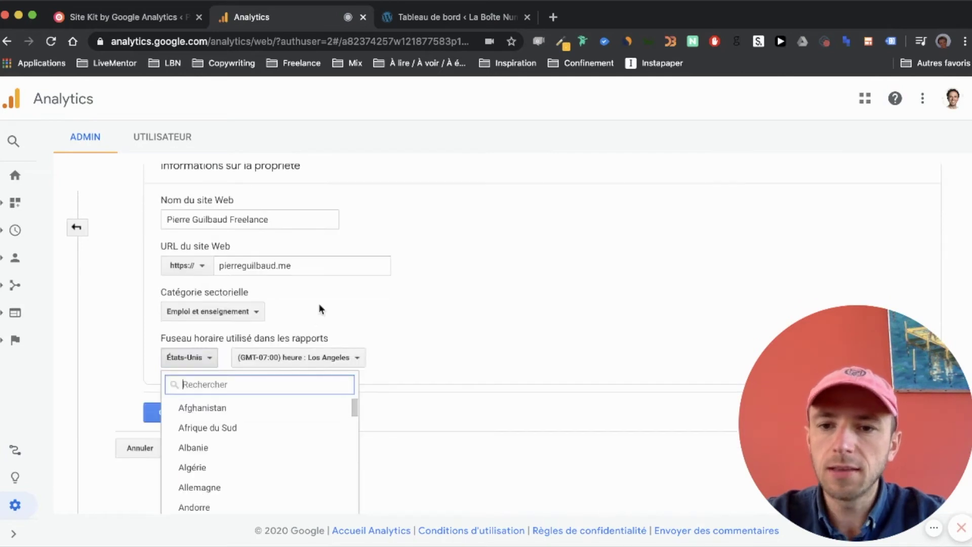
text(france)
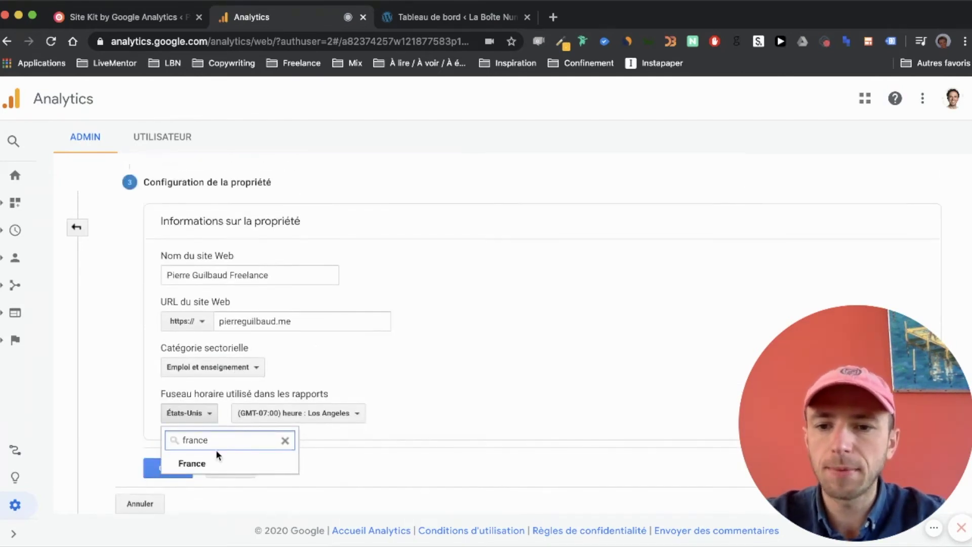
click(215, 463)
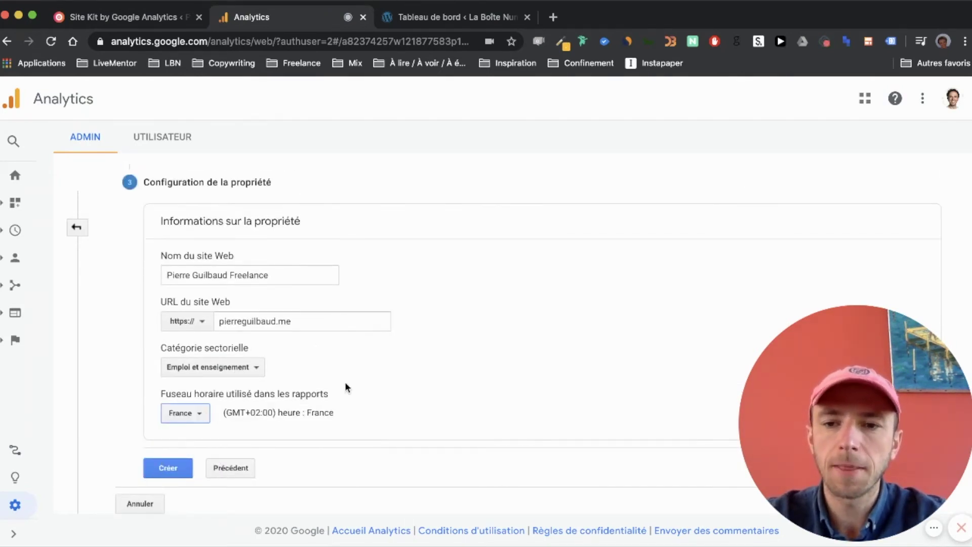
click(373, 376)
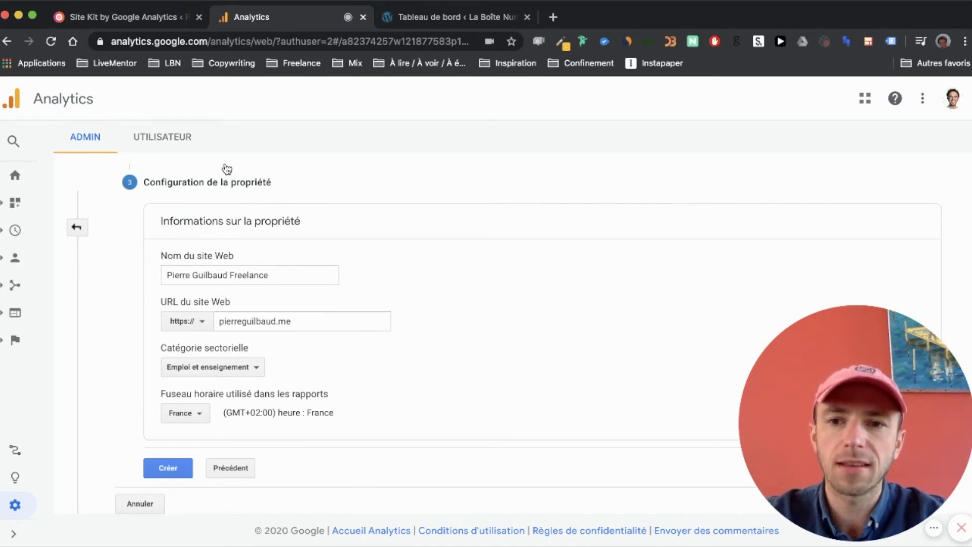
click(159, 474)
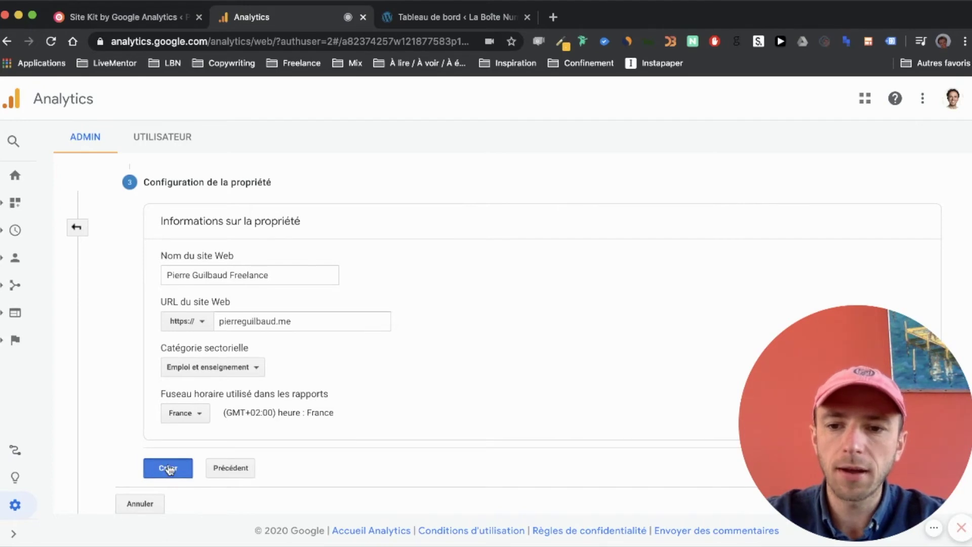
- Choose France as the terms country and agree to the RGPD data-processing terms
click(336, 167)
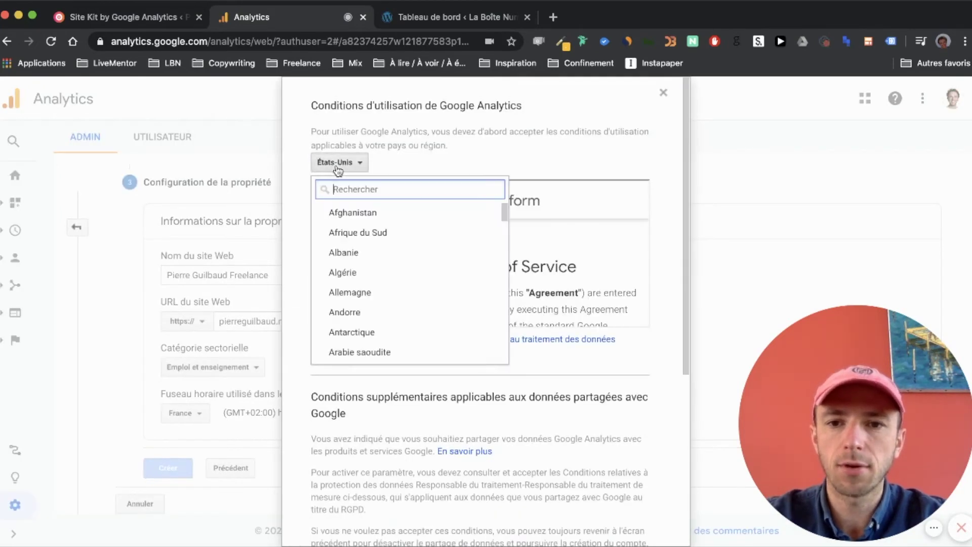
text(france)
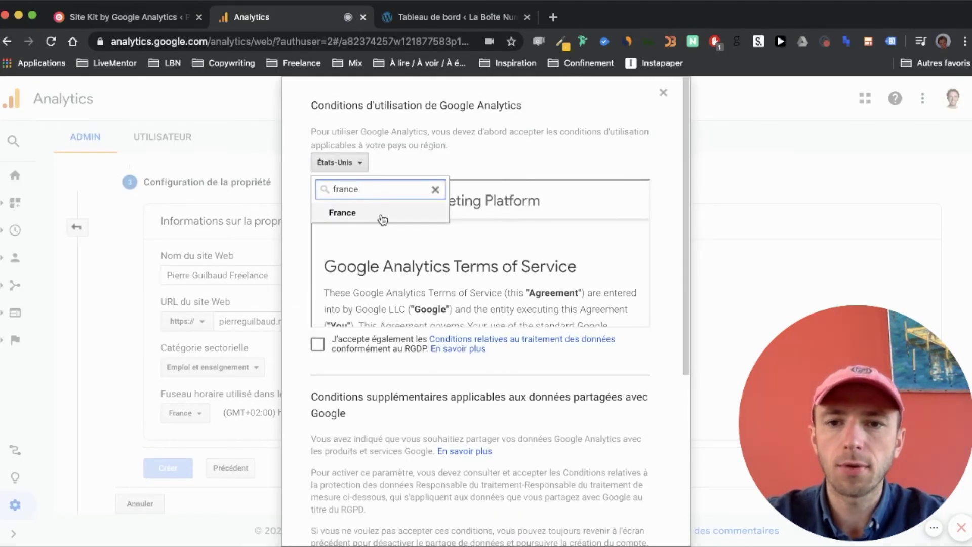
click(382, 219)
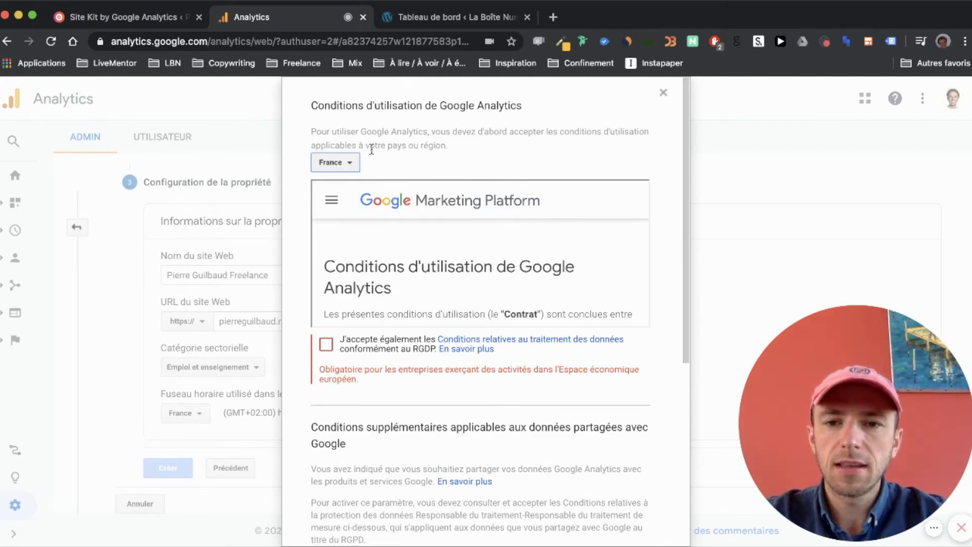
click(327, 344)
- Agree to the data-sharing controller terms and accept the Analytics terms of service
scroll(418, 277, down, 5)
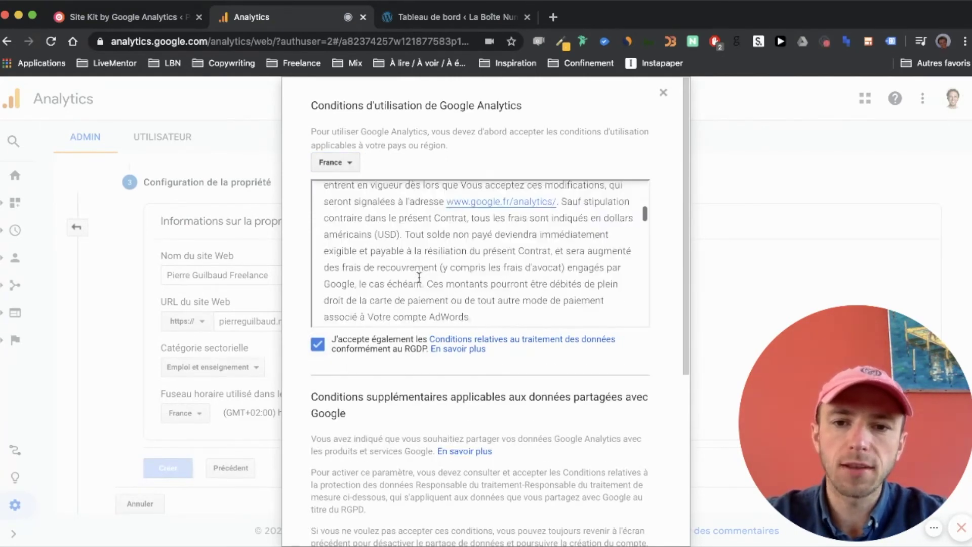
scroll(420, 277, down, 5)
scroll(419, 278, up, 20)
scroll(407, 408, down, 1)
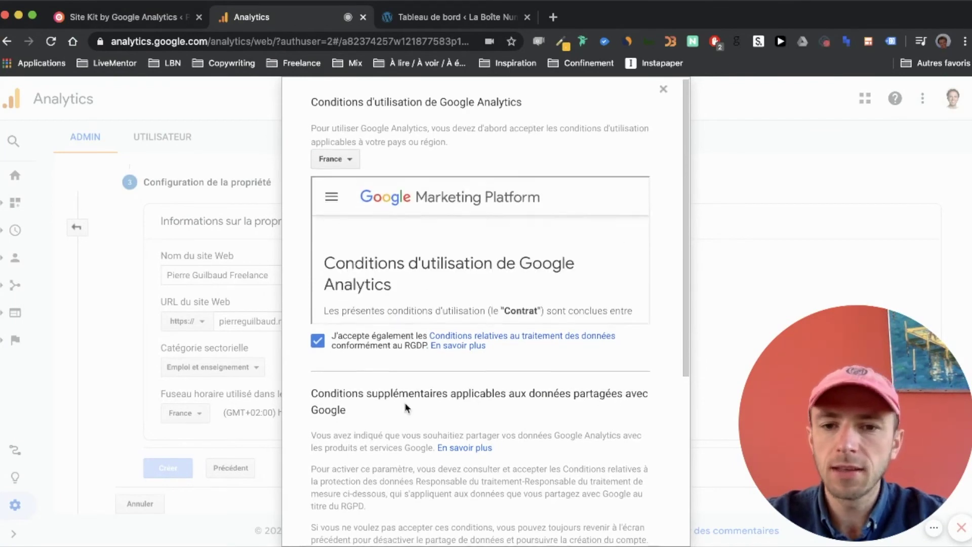
scroll(406, 402, down, 5)
scroll(345, 427, down, 1)
click(318, 466)
scroll(318, 463, down, 1)
click(346, 505)
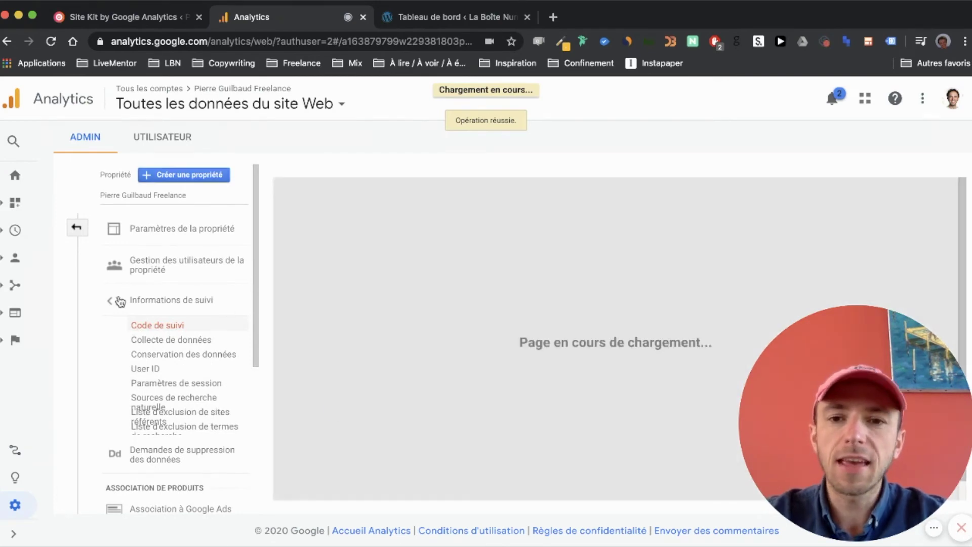
- Review the Code de suivi page, then switch back to the 'Site Kit by Google Analytics' tab
scroll(400, 345, down, 5)
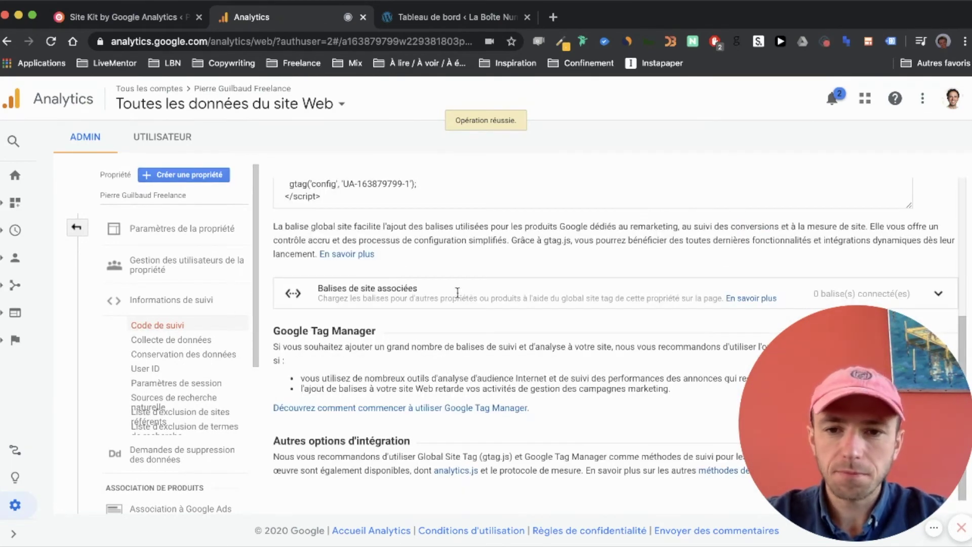
scroll(336, 295, up, 4)
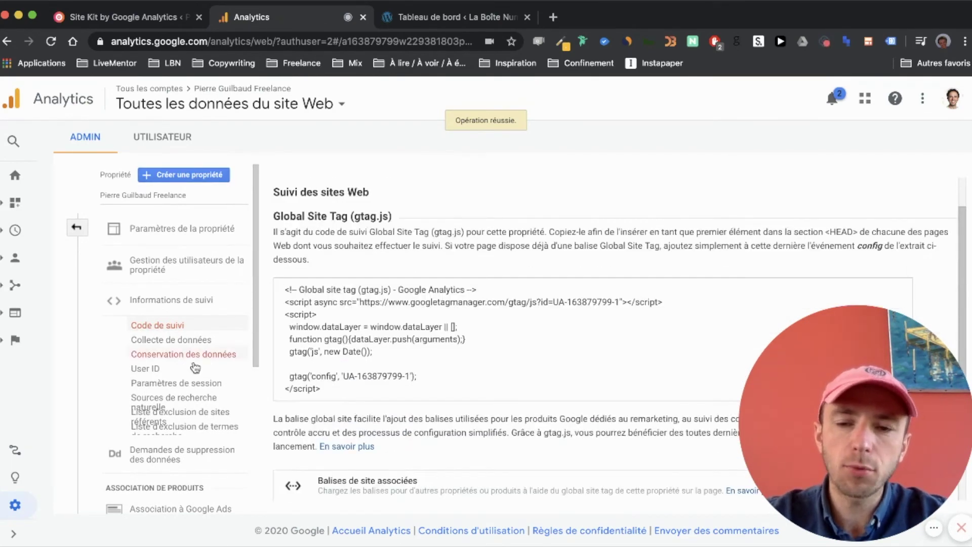
scroll(342, 221, up, 1)
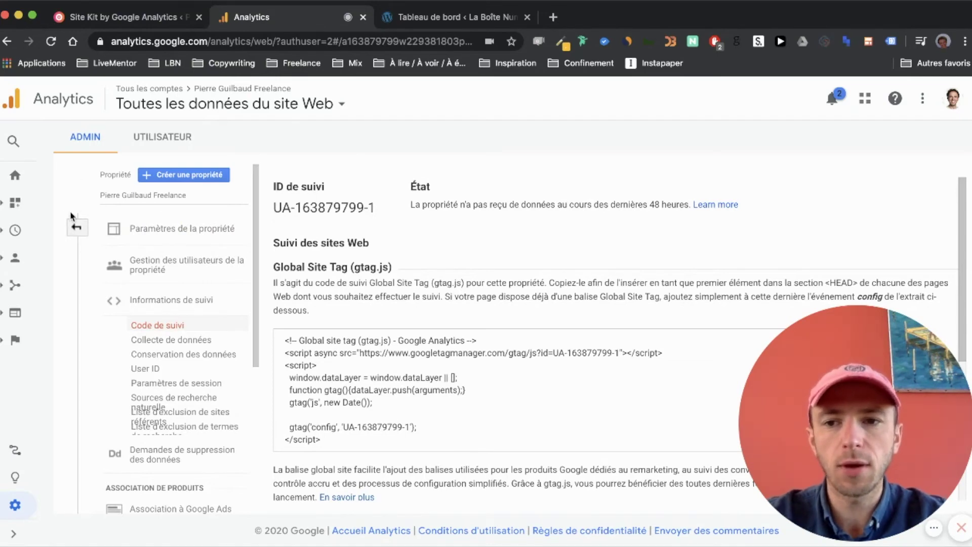
scroll(79, 261, down, 3)
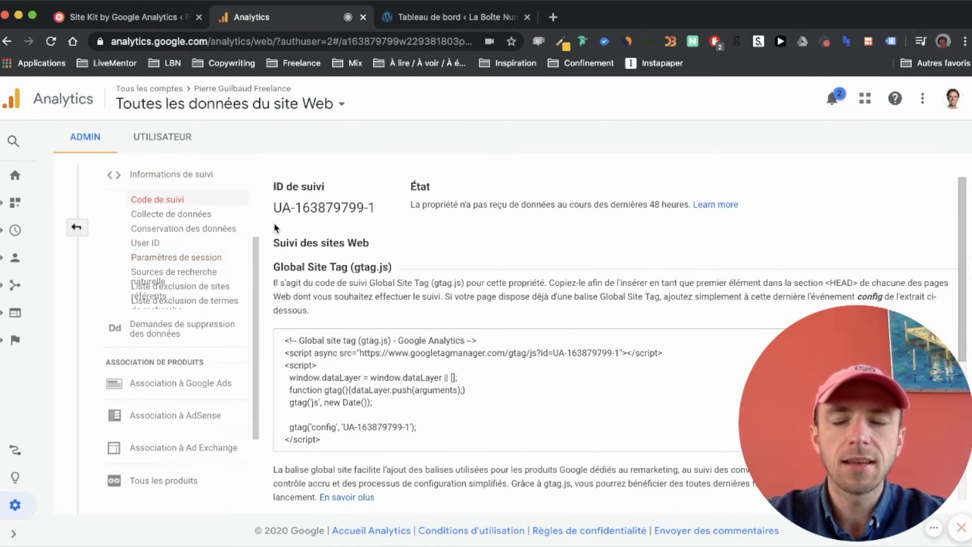
scroll(209, 244, up, 3)
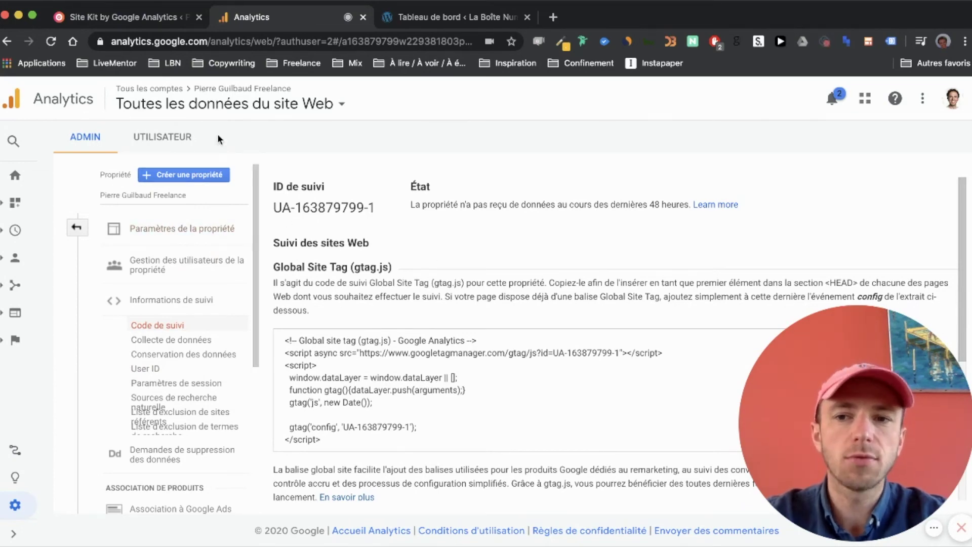
click(108, 14)
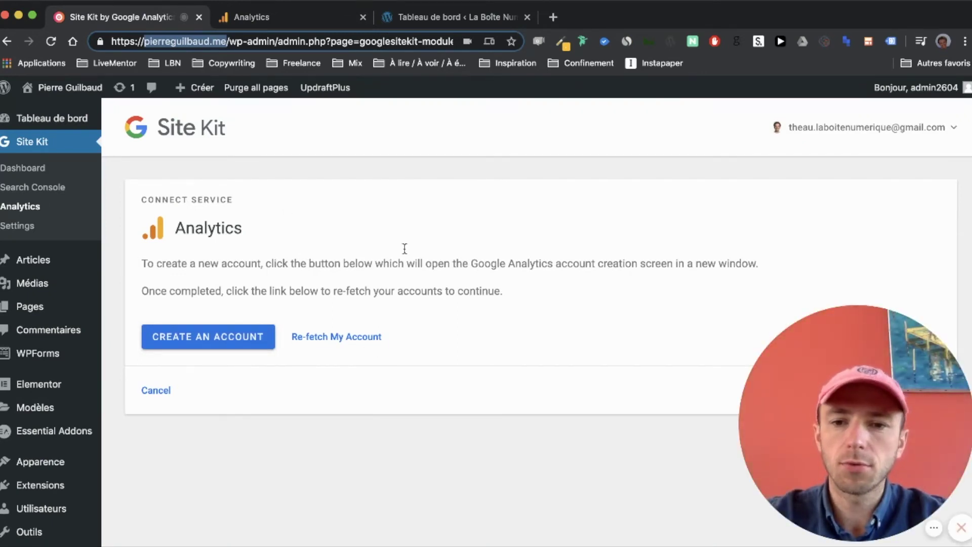
- Re-fetch accounts, select the new Analytics account, and configure Analytics with its default property and view
click(334, 336)
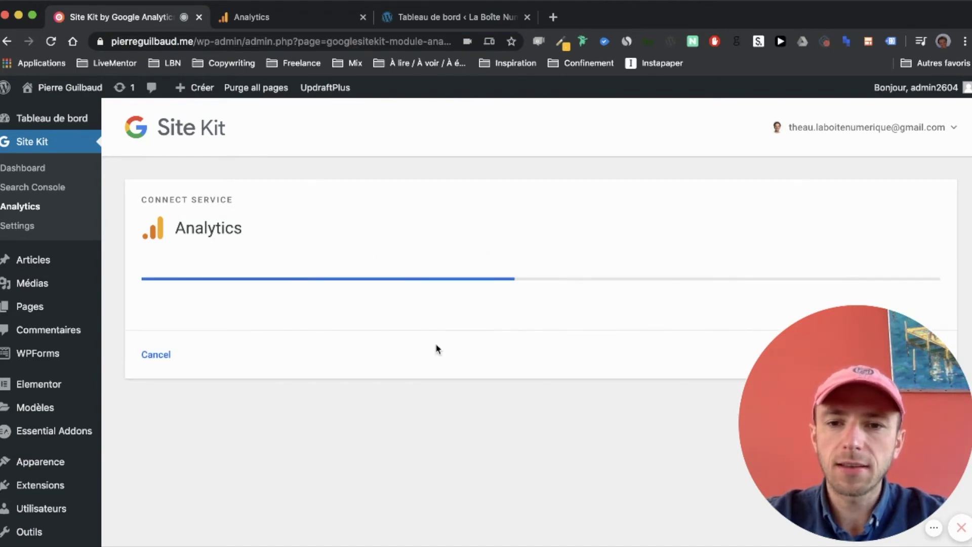
click(213, 305)
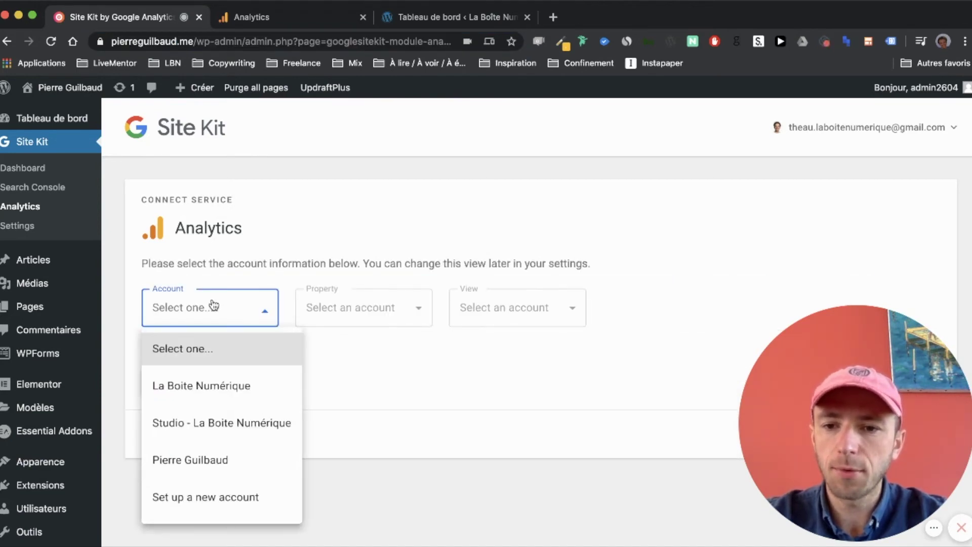
click(211, 458)
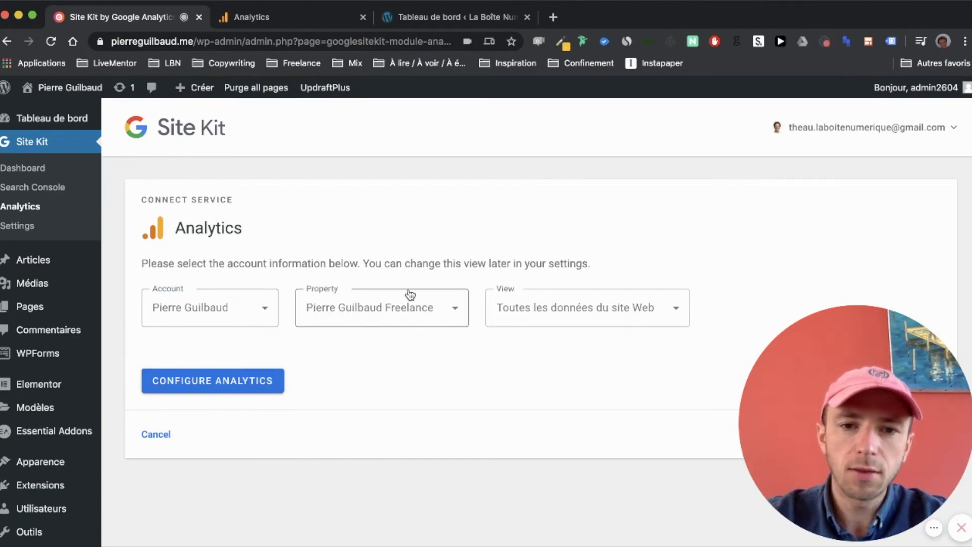
click(245, 382)
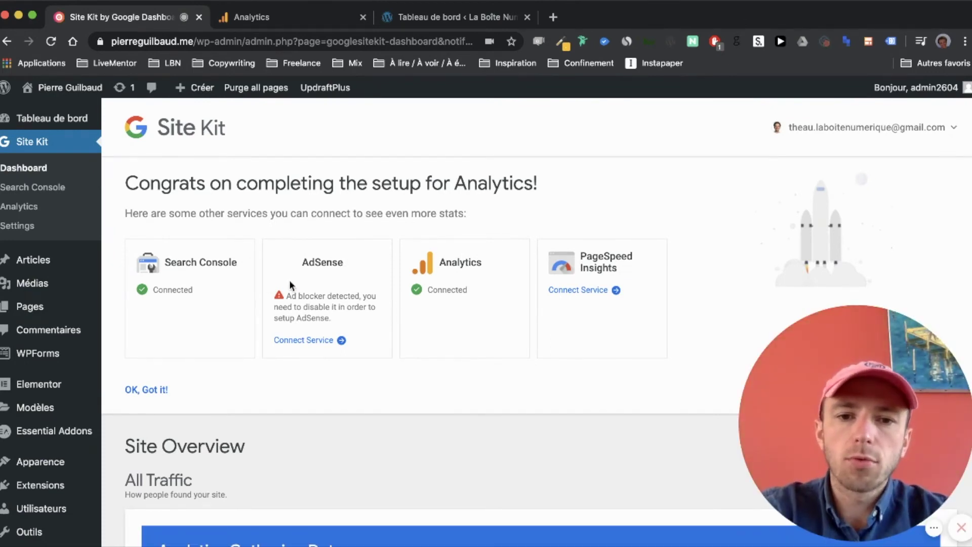
- Dismiss the setup congratulations with 'OK, Got it!' and scroll through the Site Kit dashboard
scroll(290, 282, down, 1)
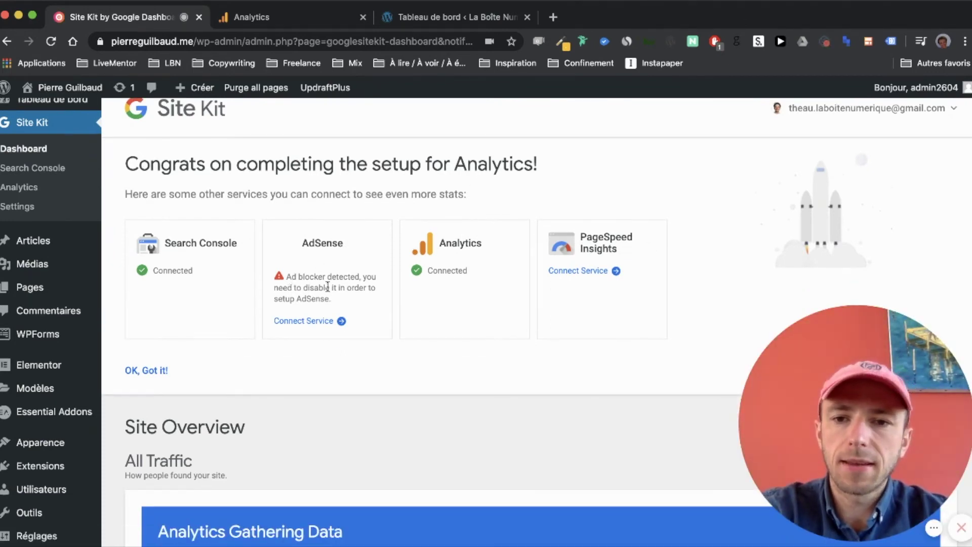
click(152, 372)
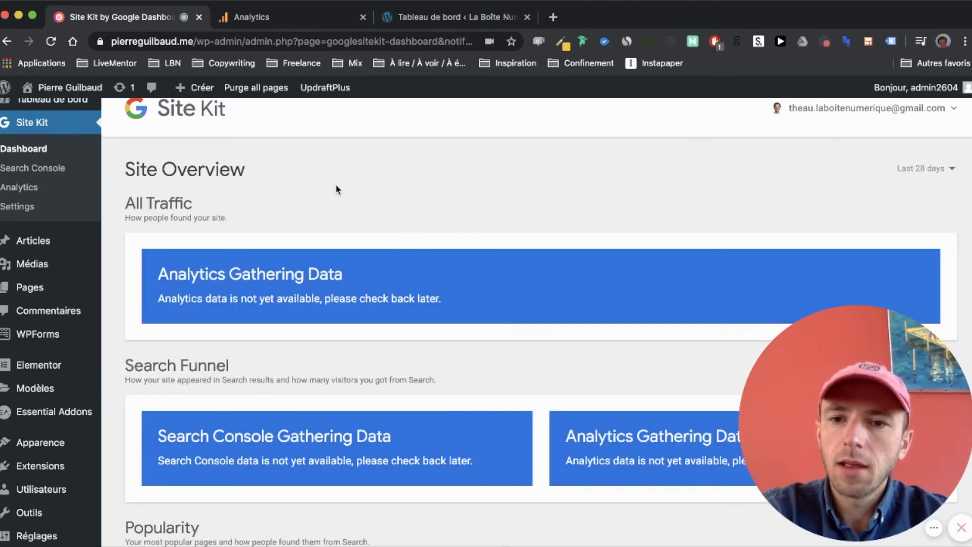
scroll(332, 178, up, 1)
scroll(210, 234, down, 3)
scroll(151, 246, down, 4)
scroll(210, 353, down, 4)
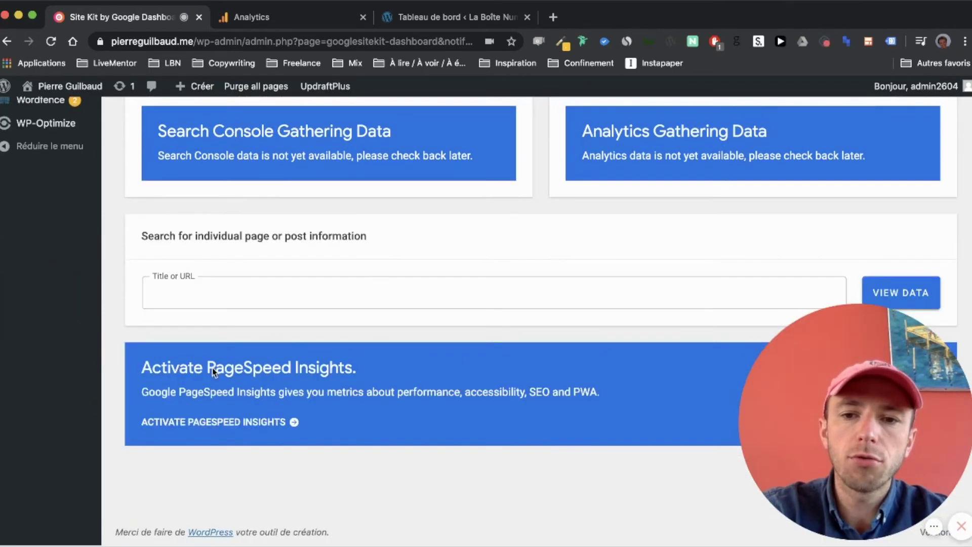
scroll(344, 321, up, 1)
scroll(343, 321, up, 8)
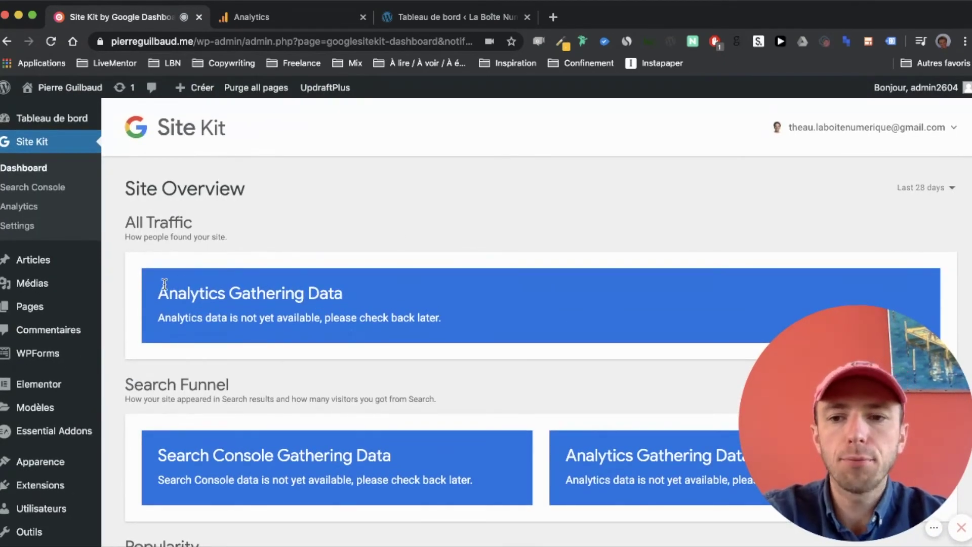
- Check the Analytics Gathering Data notice, close Analytics, and open the La Boîte Numérique dashboard
drag(158, 293, 451, 317)
click(451, 317)
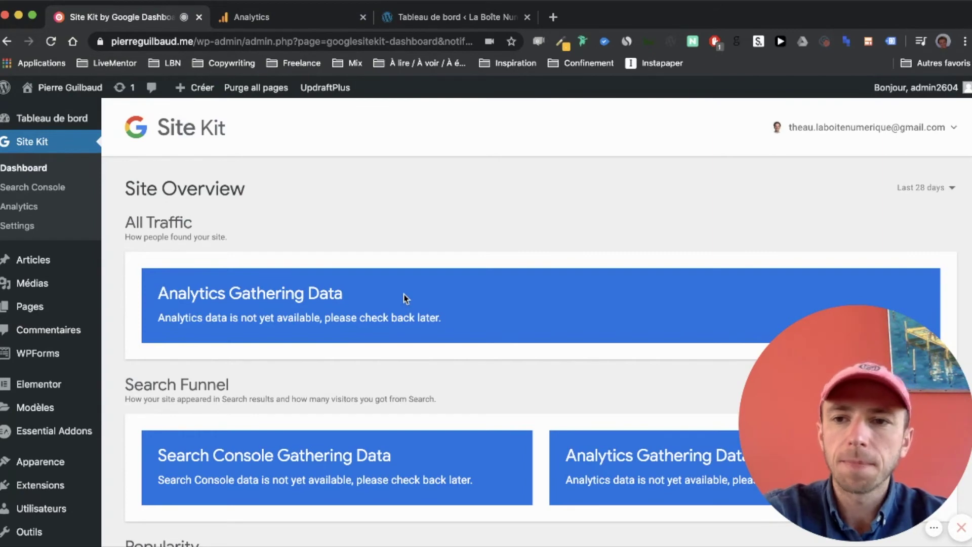
click(362, 17)
click(252, 15)
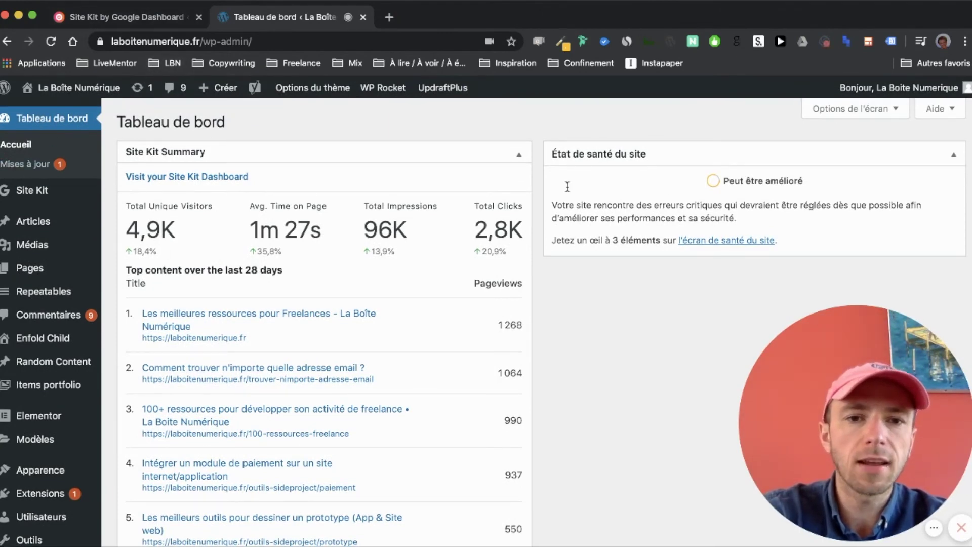
- In Options de l'écran, untick and re-tick the Site Kit Summary widget
click(843, 109)
mouse_move(368, 124)
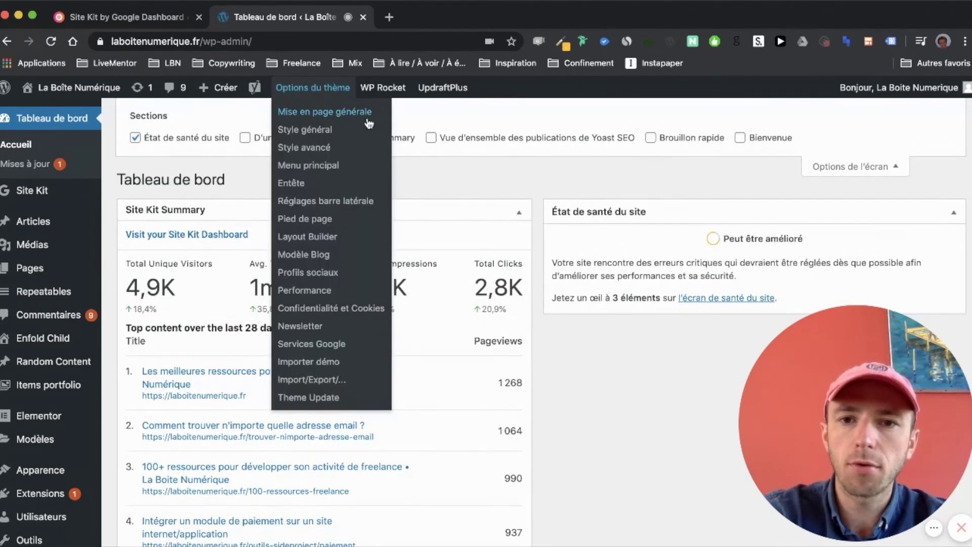
click(395, 143)
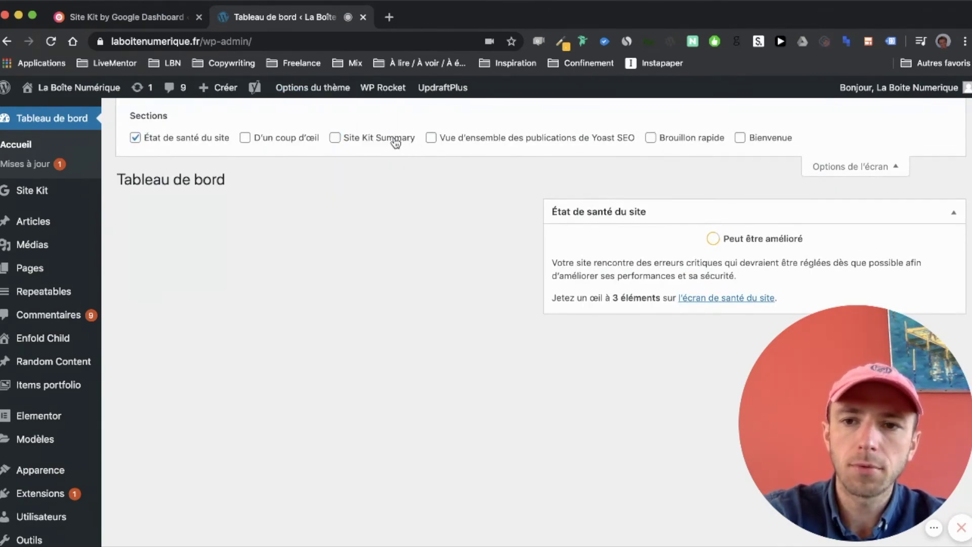
click(395, 143)
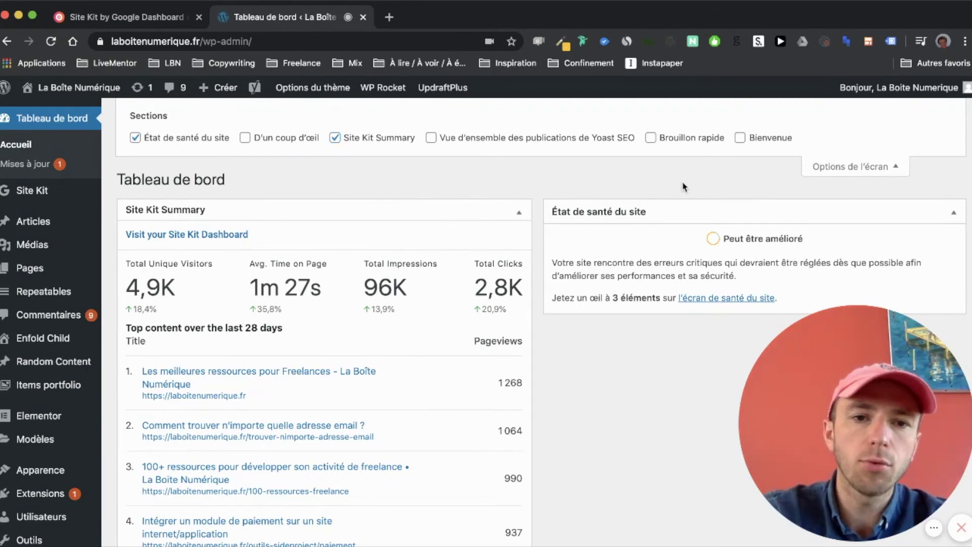
click(863, 168)
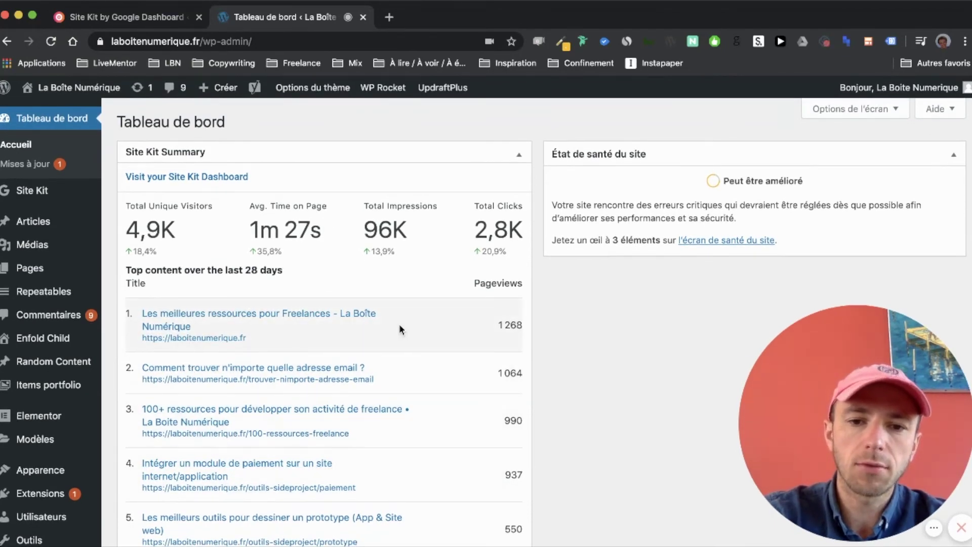
- Inspect the Site Kit Summary's time on page and 96K impressions figures
drag(121, 206, 259, 206)
click(393, 256)
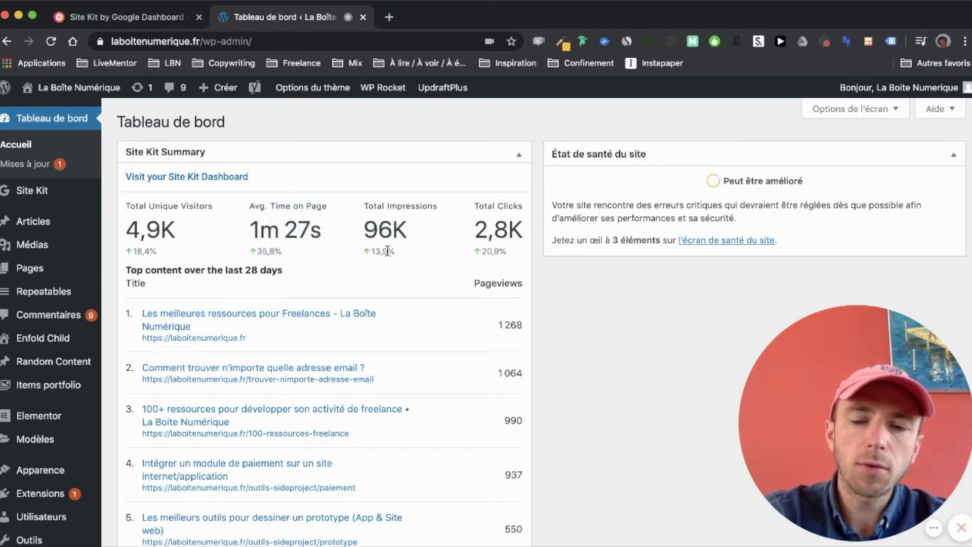
drag(366, 233, 525, 236)
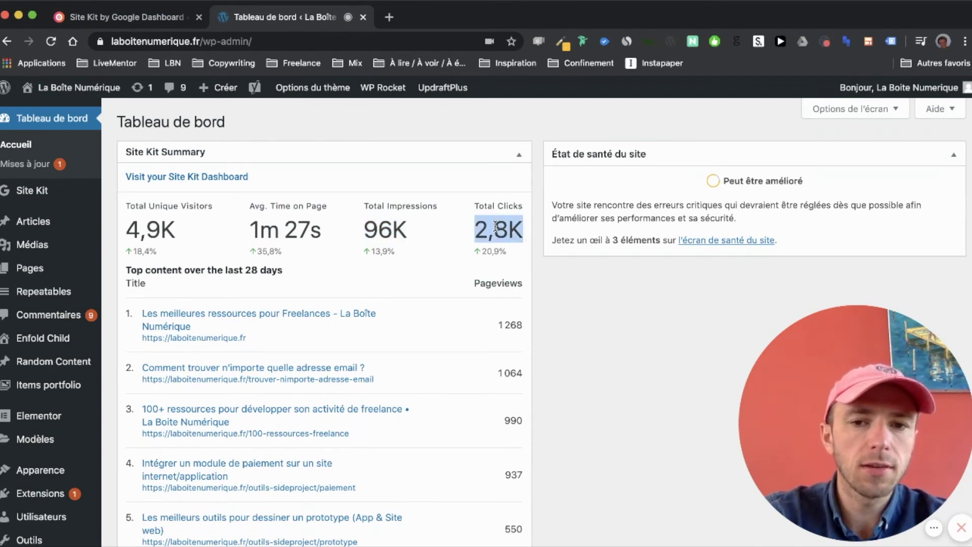
double_click(395, 224)
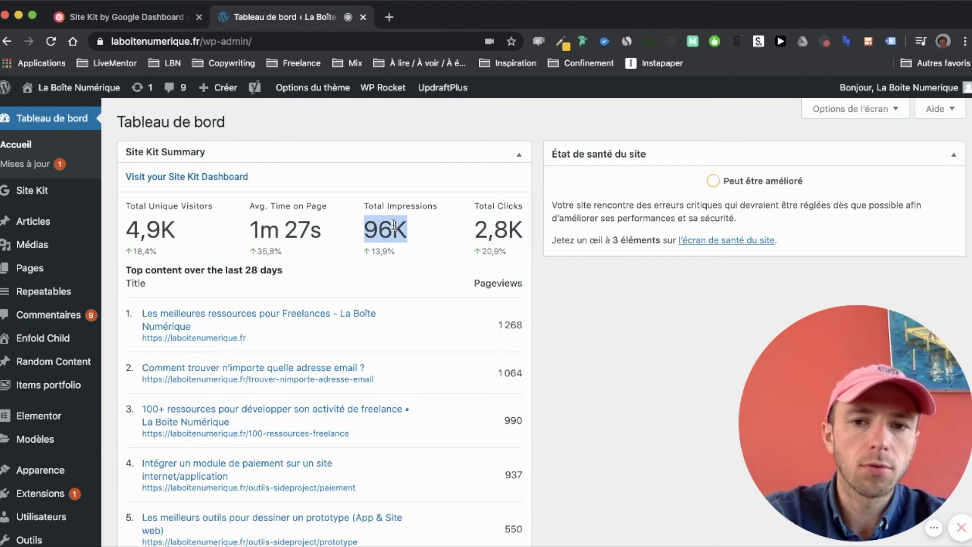
click(378, 229)
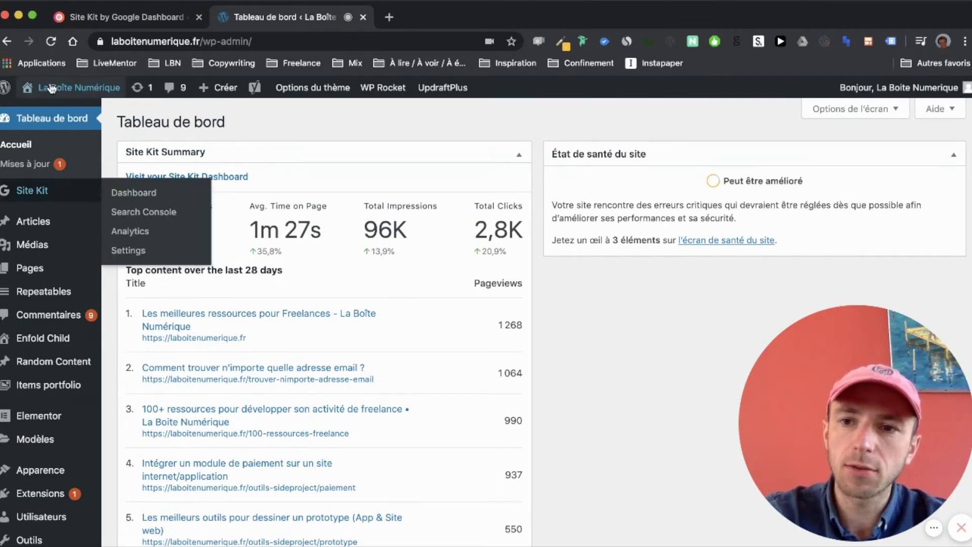
mouse_move(25, 194)
click(133, 192)
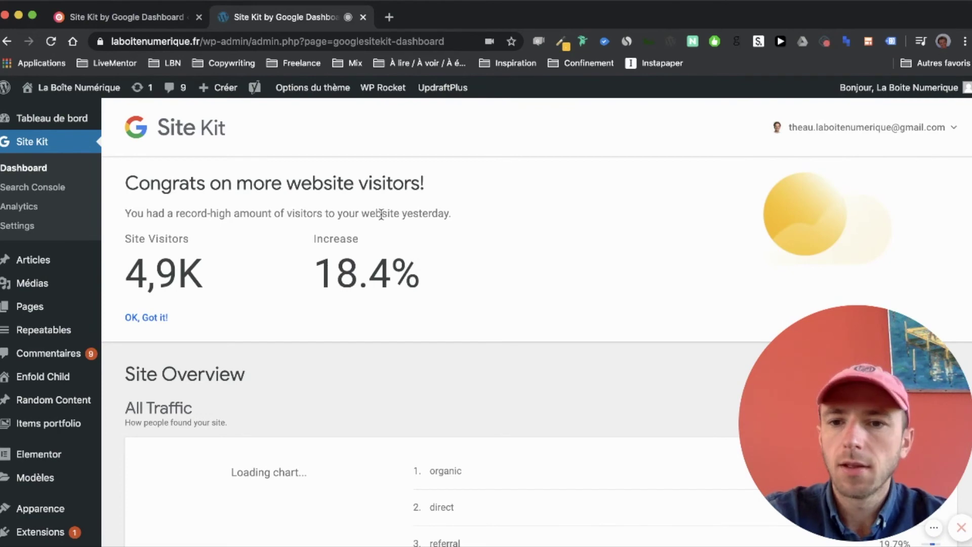
click(146, 318)
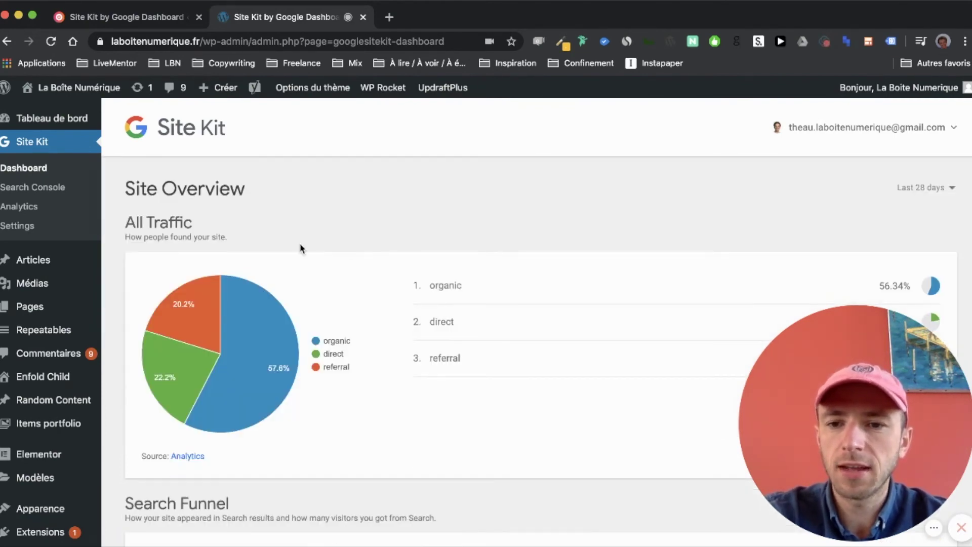
scroll(301, 248, down, 2)
scroll(232, 314, down, 10)
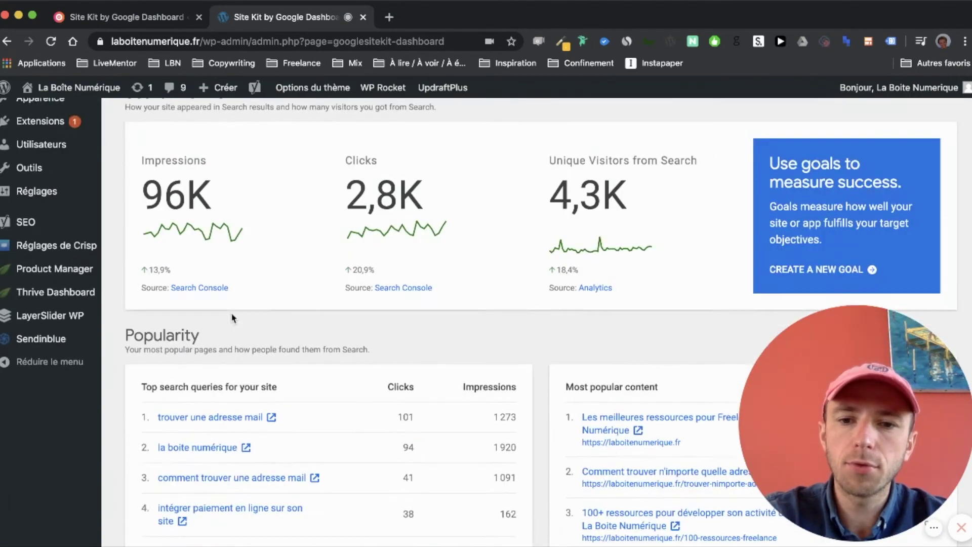
scroll(233, 318, down, 5)
scroll(232, 318, up, 15)
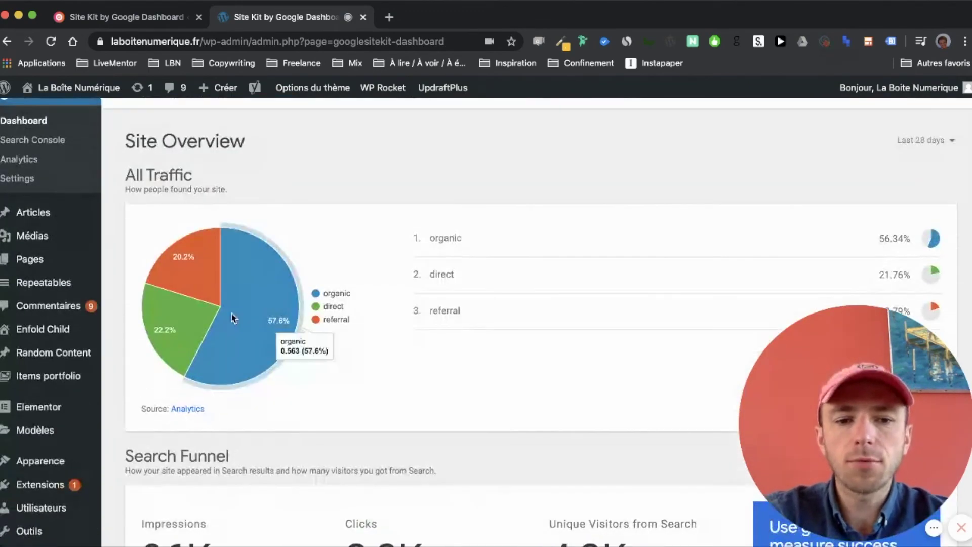
scroll(232, 317, down, 3)
scroll(232, 317, up, 2)
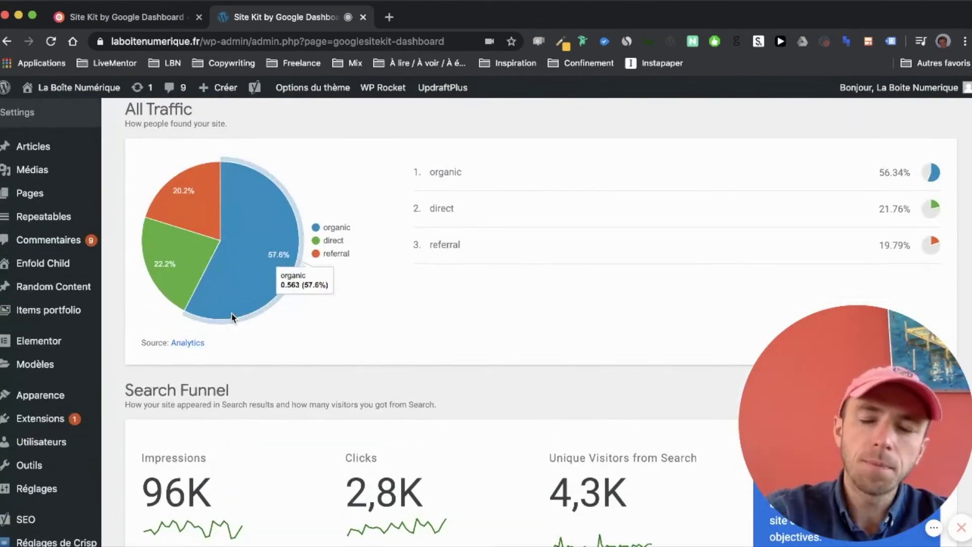
scroll(190, 292, up, 2)
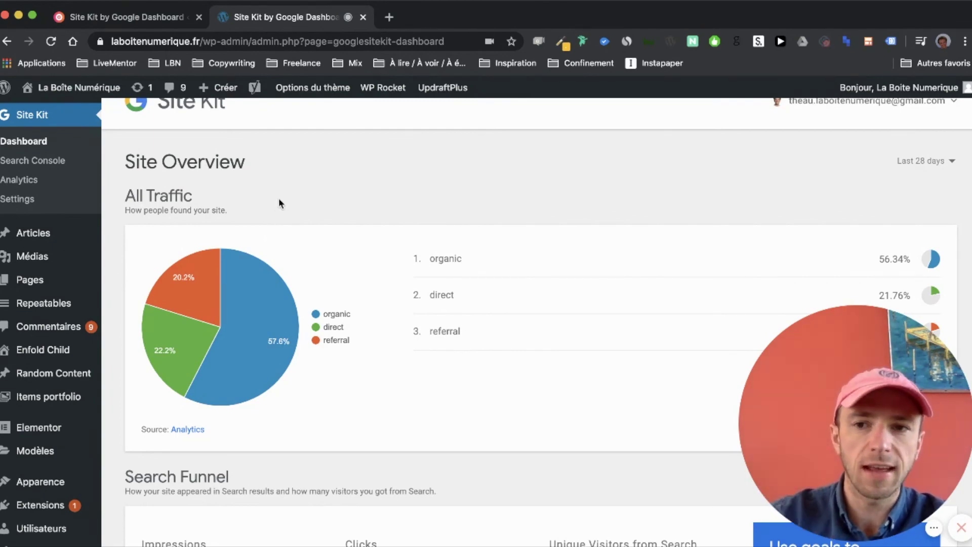
scroll(278, 202, up, 1)
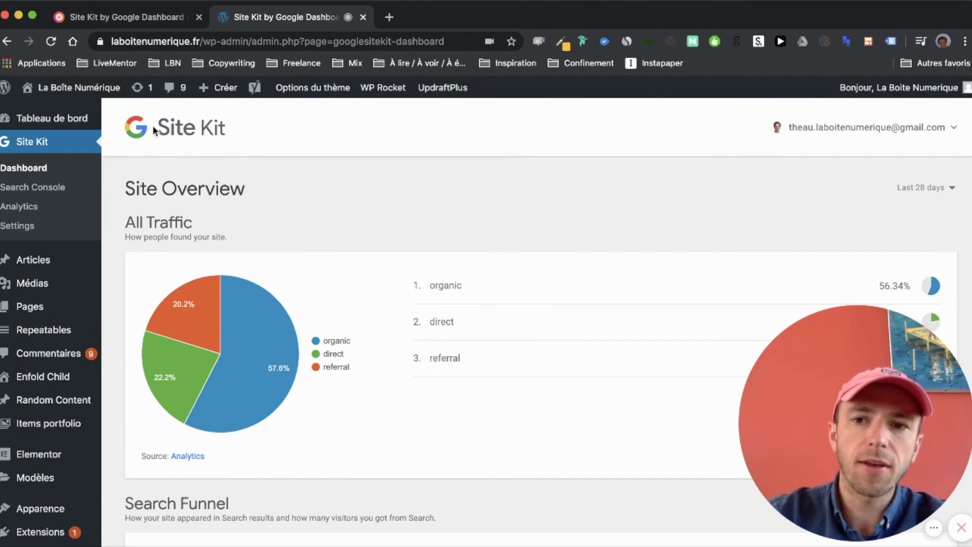
scroll(348, 234, down, 3)
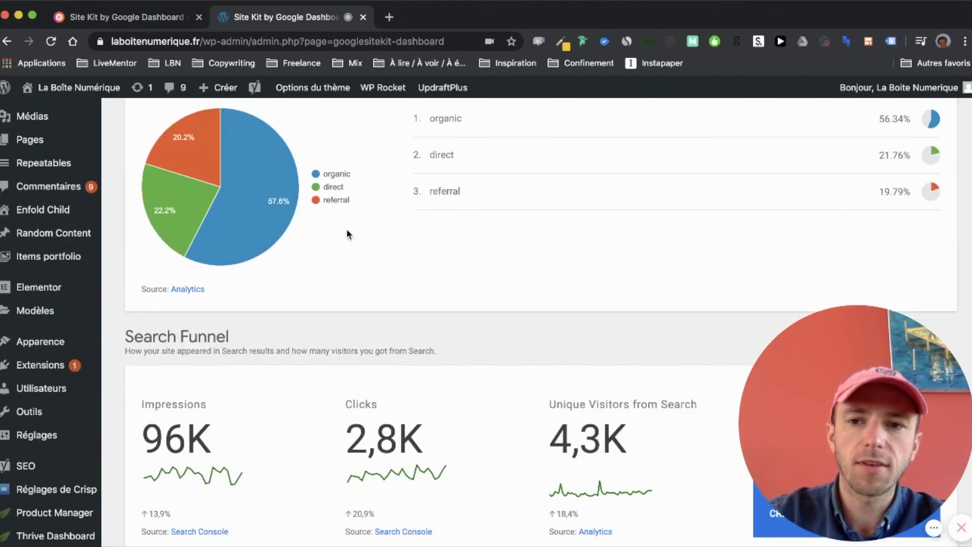
scroll(327, 241, up, 3)
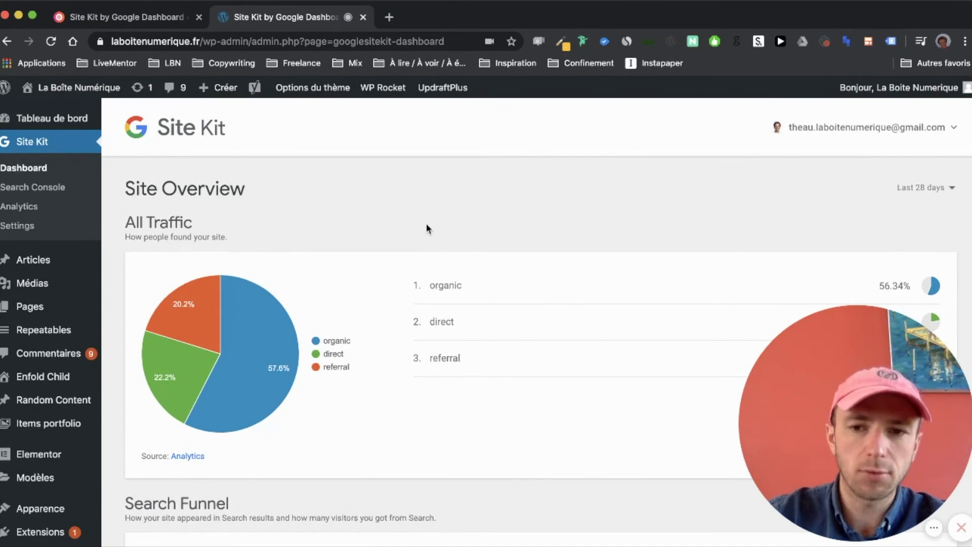
scroll(427, 228, down, 5)
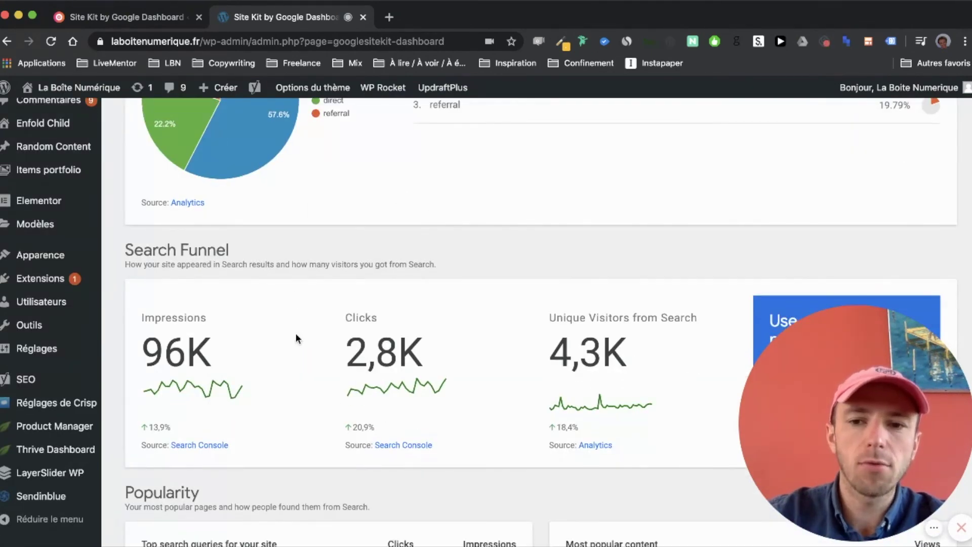
scroll(296, 338, down, 5)
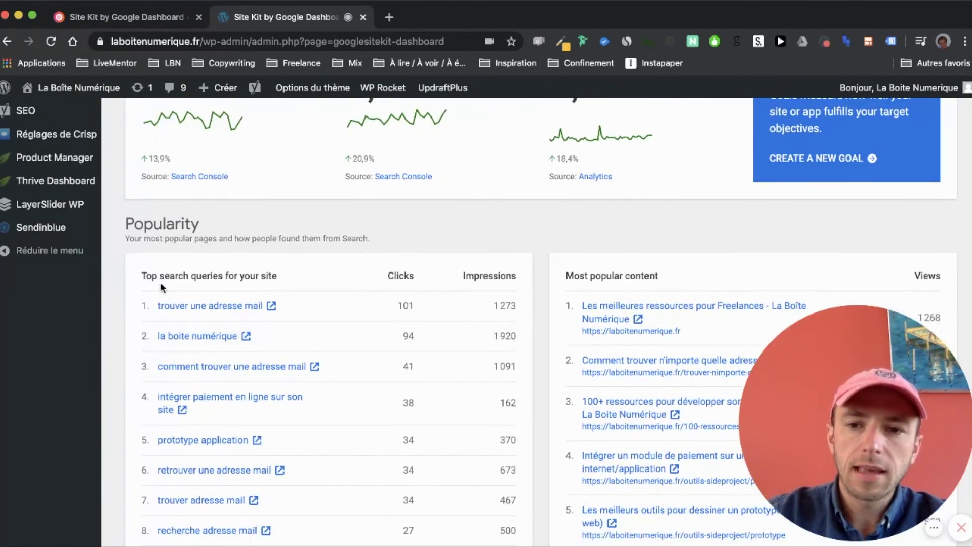
scroll(160, 281, up, 6)
scroll(238, 318, up, 1)
scroll(241, 314, down, 7)
scroll(241, 315, up, 3)
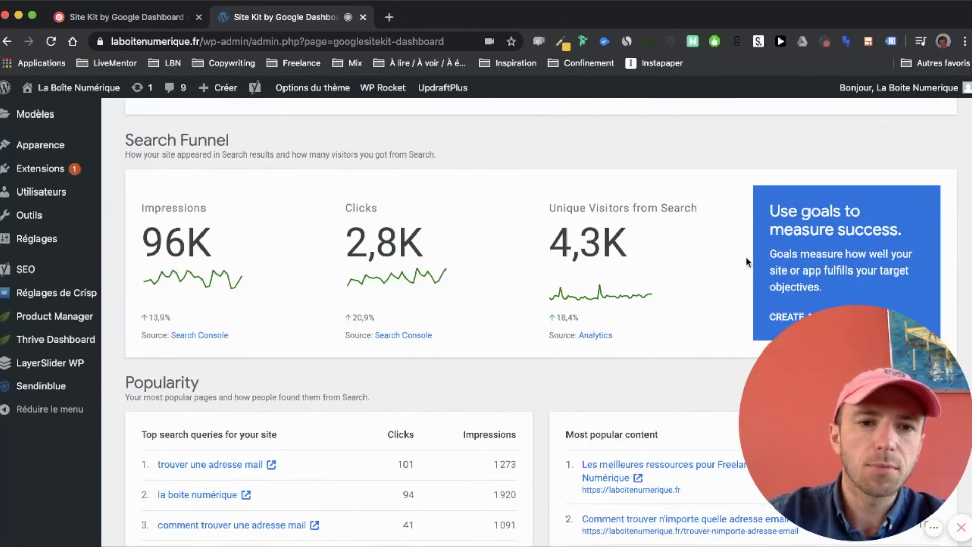
scroll(746, 257, down, 1)
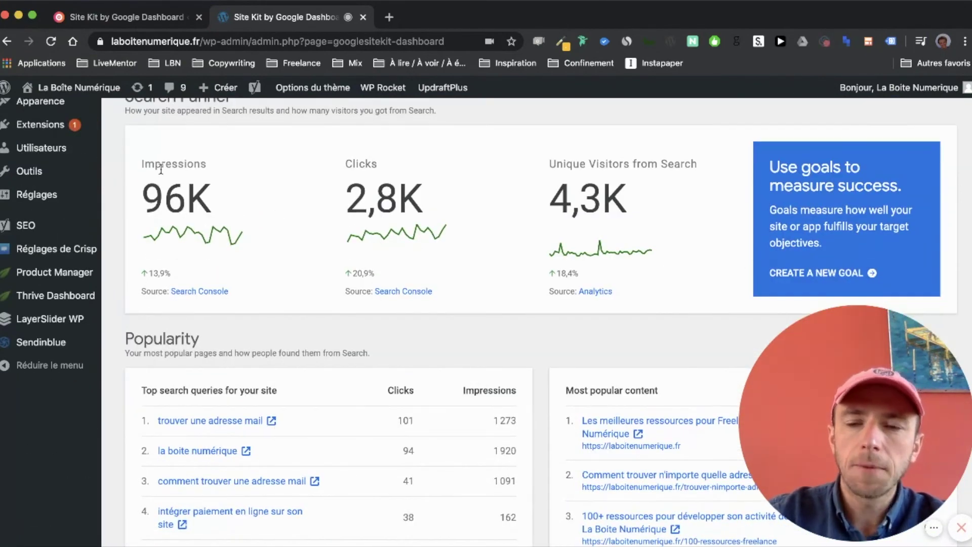
scroll(296, 291, down, 5)
scroll(261, 451, down, 2)
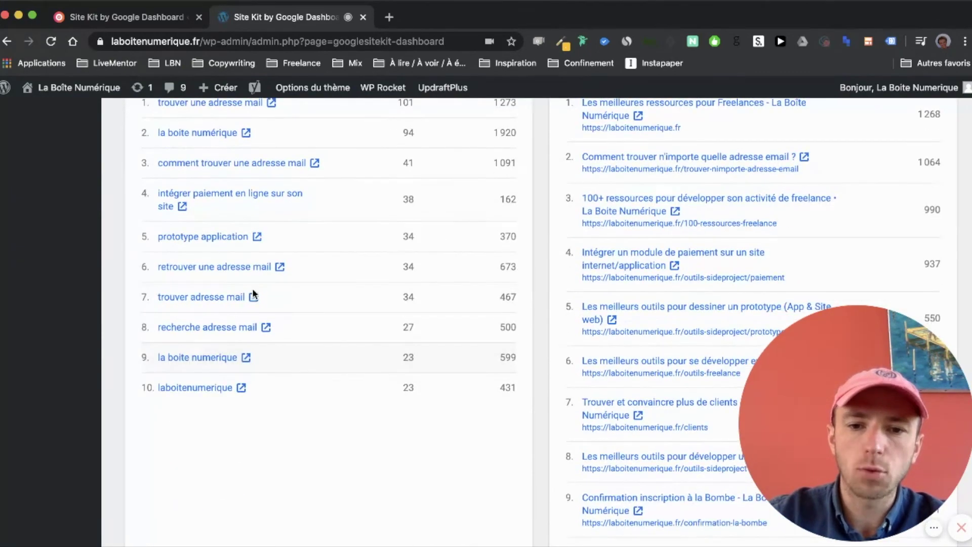
scroll(266, 387, up, 2)
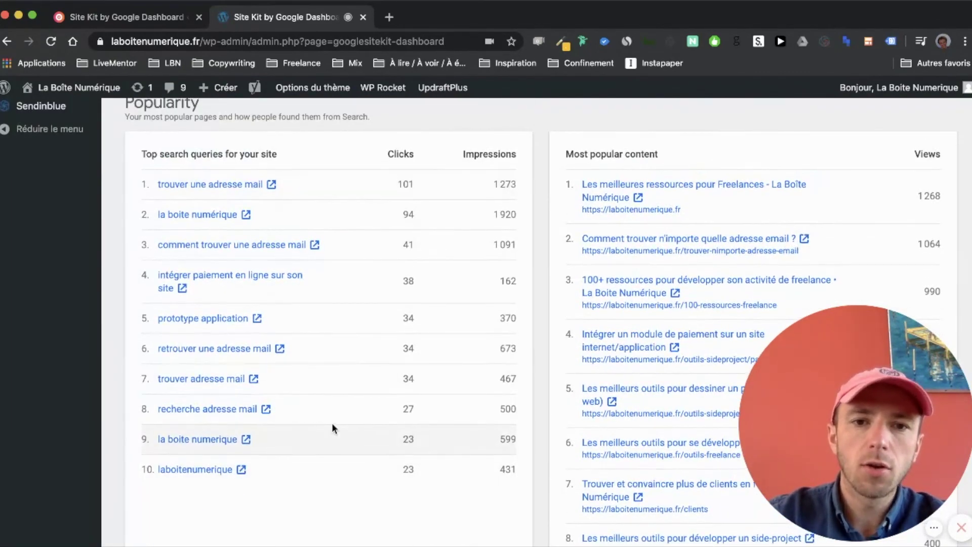
scroll(332, 423, up, 1)
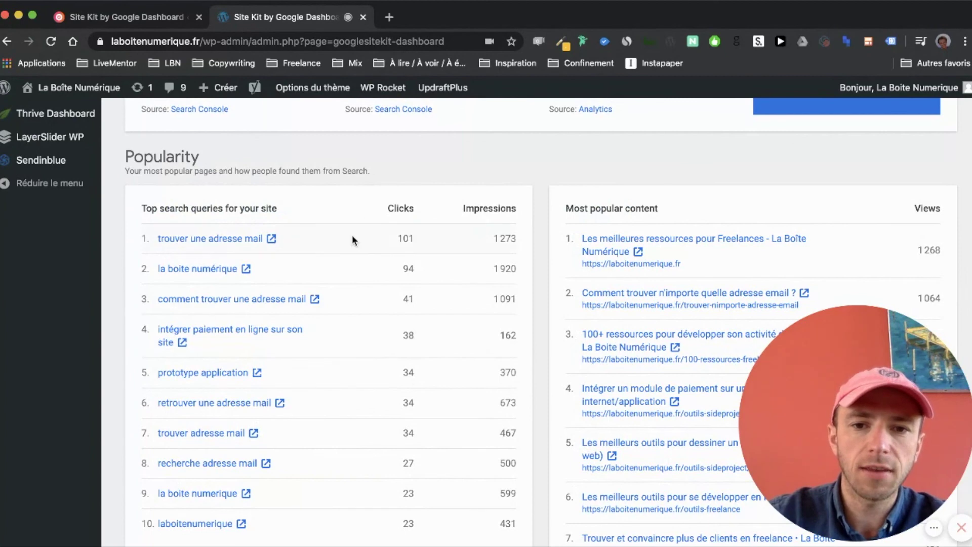
scroll(353, 239, down, 1)
scroll(326, 197, up, 1)
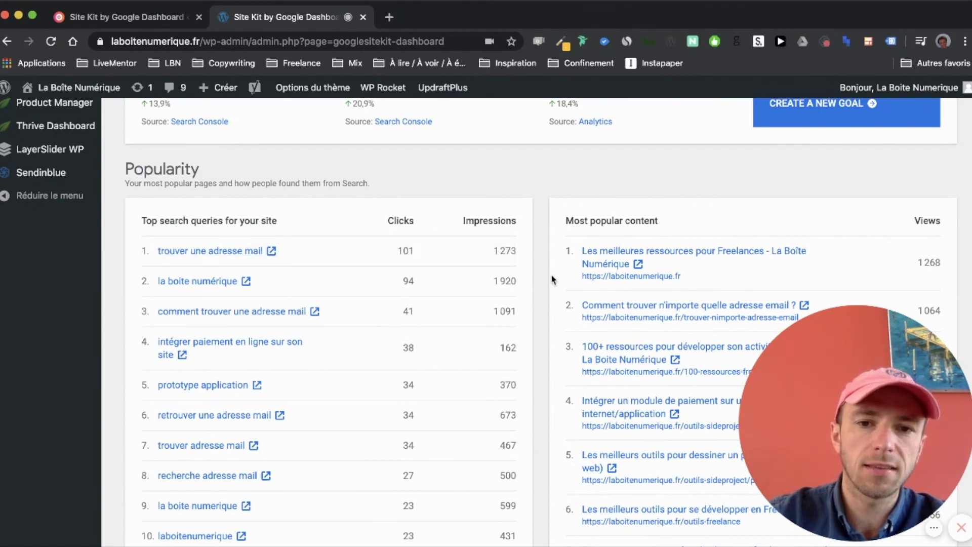
drag(488, 252, 514, 247)
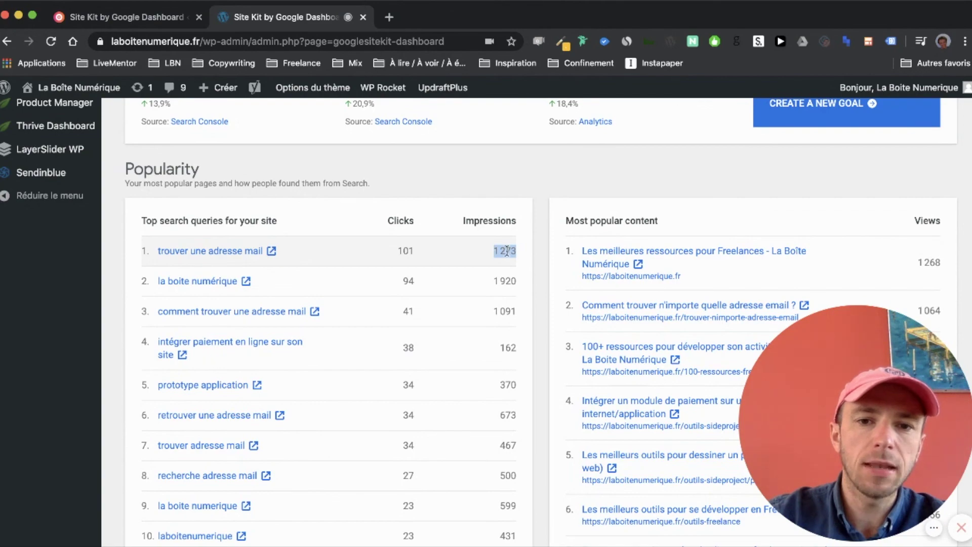
scroll(341, 238, up, 10)
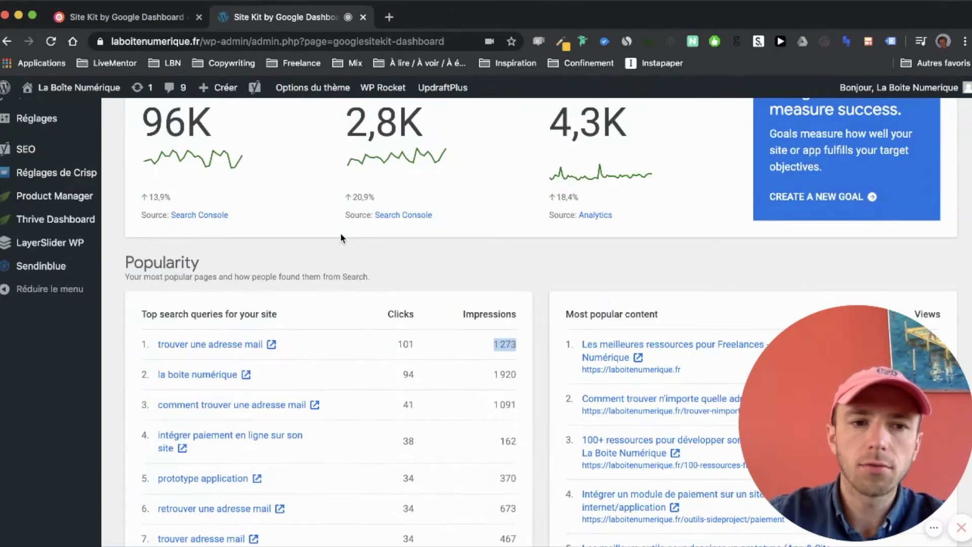
scroll(343, 238, down, 3)
scroll(342, 238, up, 3)
scroll(342, 238, down, 3)
scroll(342, 238, up, 3)
scroll(677, 211, down, 10)
drag(397, 219, 424, 219)
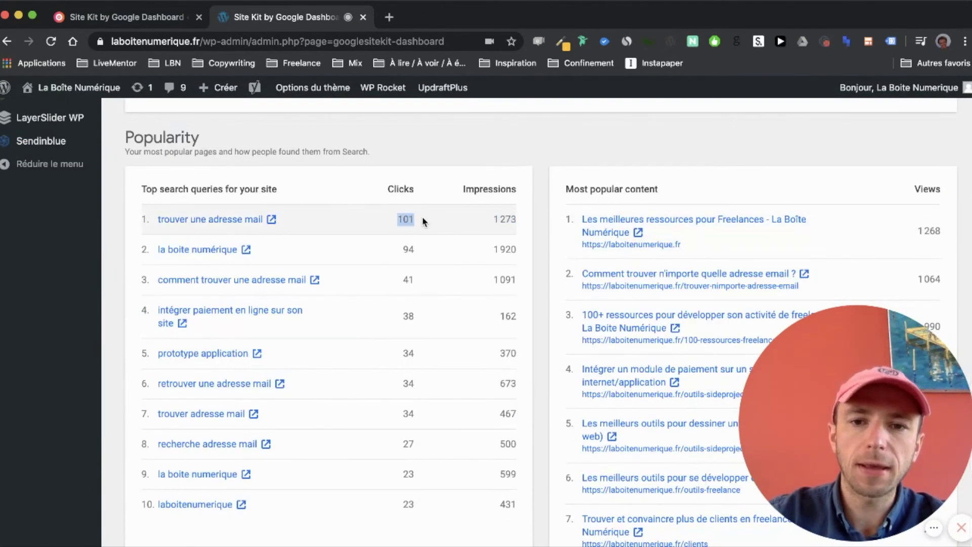
click(423, 221)
scroll(423, 220, up, 3)
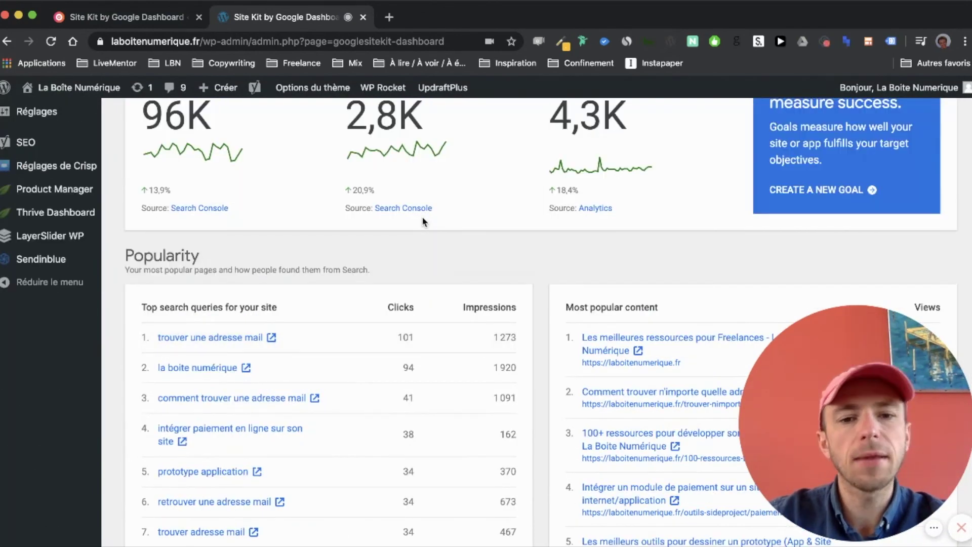
scroll(438, 278, up, 7)
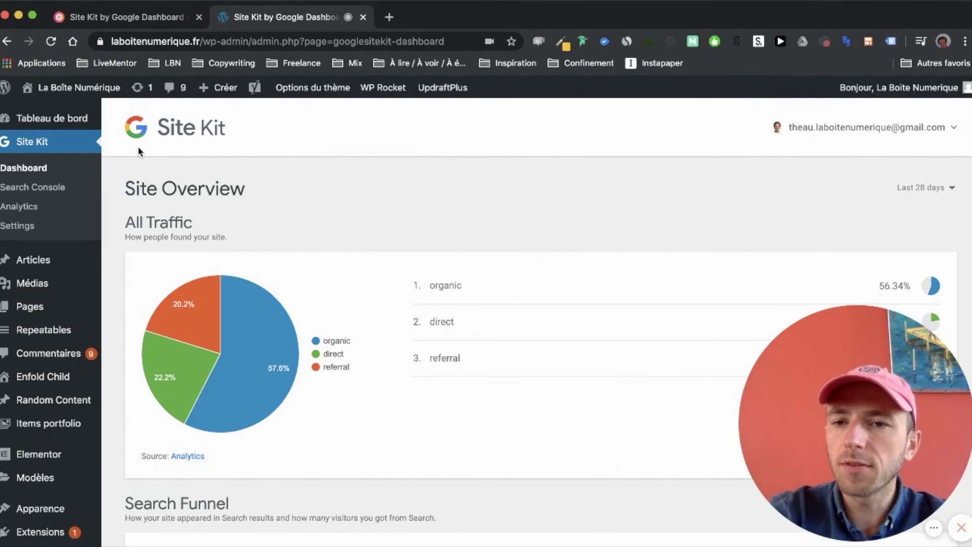
- Open Site Kit Settings and review Search Console, Analytics and Tag Manager under connected services
click(13, 227)
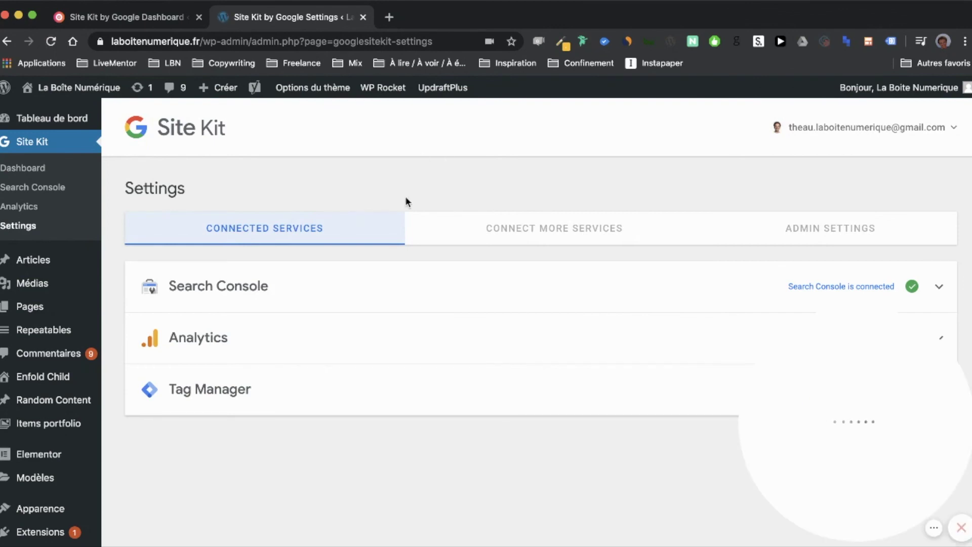
click(499, 233)
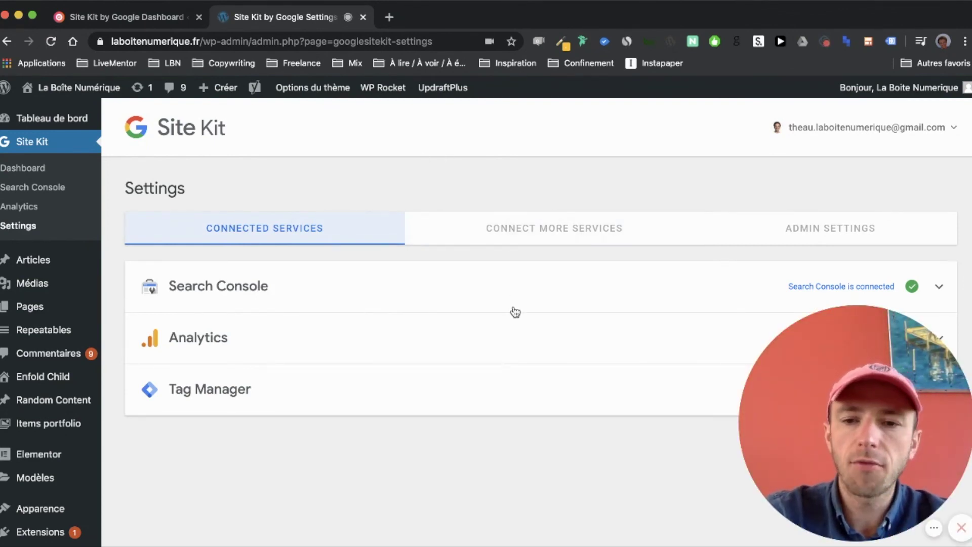
scroll(514, 302, down, 3)
scroll(578, 281, up, 4)
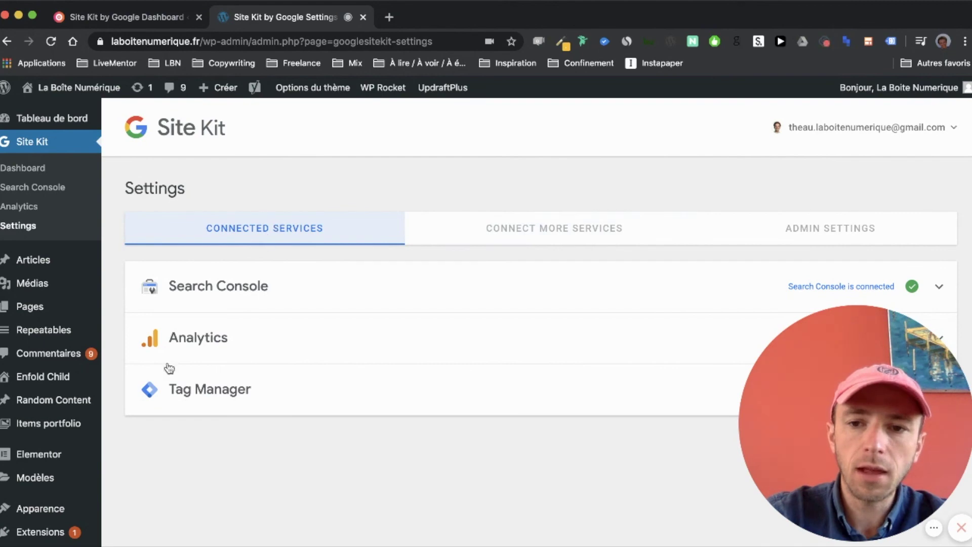
- Browse the additional service cards under Connect More Services, including Optimize
click(548, 217)
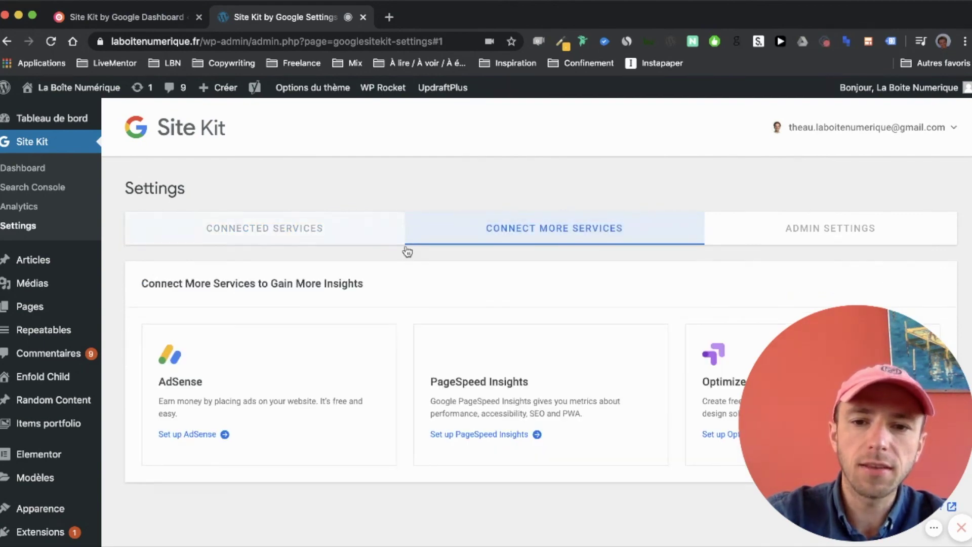
scroll(408, 250, down, 5)
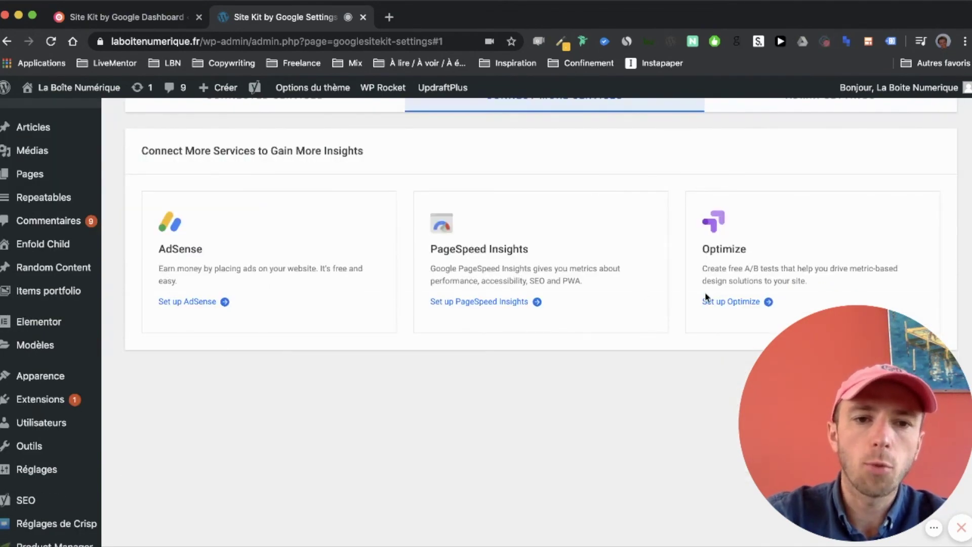
scroll(704, 291, down, 1)
drag(703, 221, 834, 263)
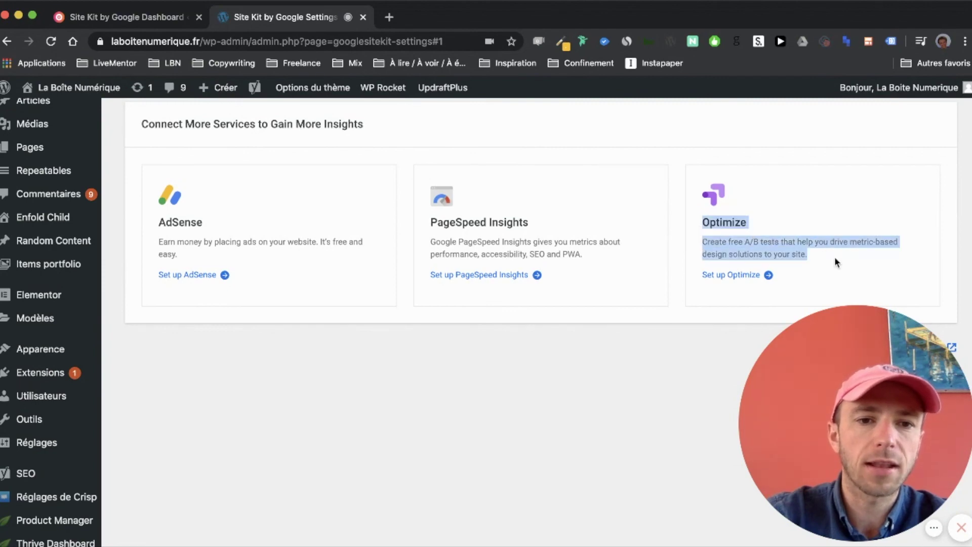
click(836, 259)
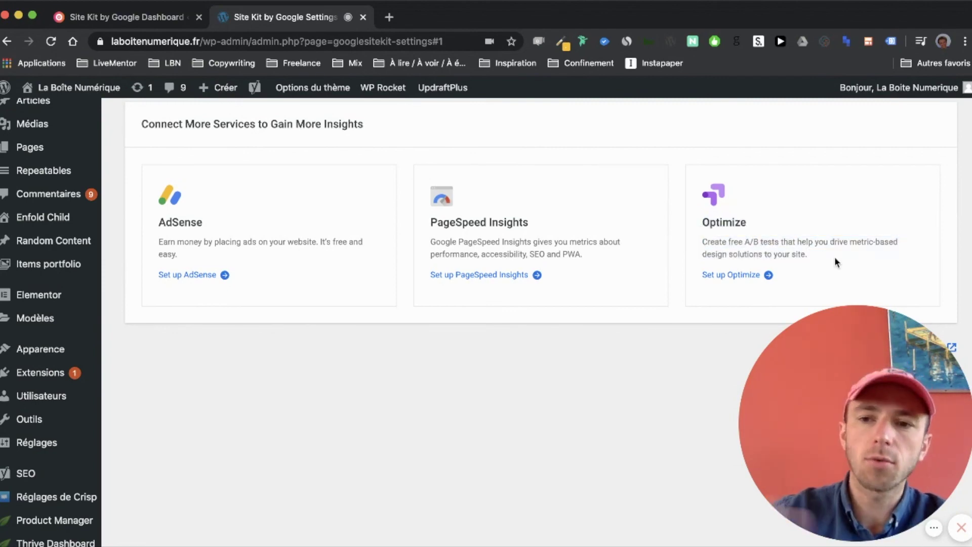
- Go back to Connected Services, then to the Tableau de bord home
scroll(835, 259, up, 1)
scroll(835, 261, up, 4)
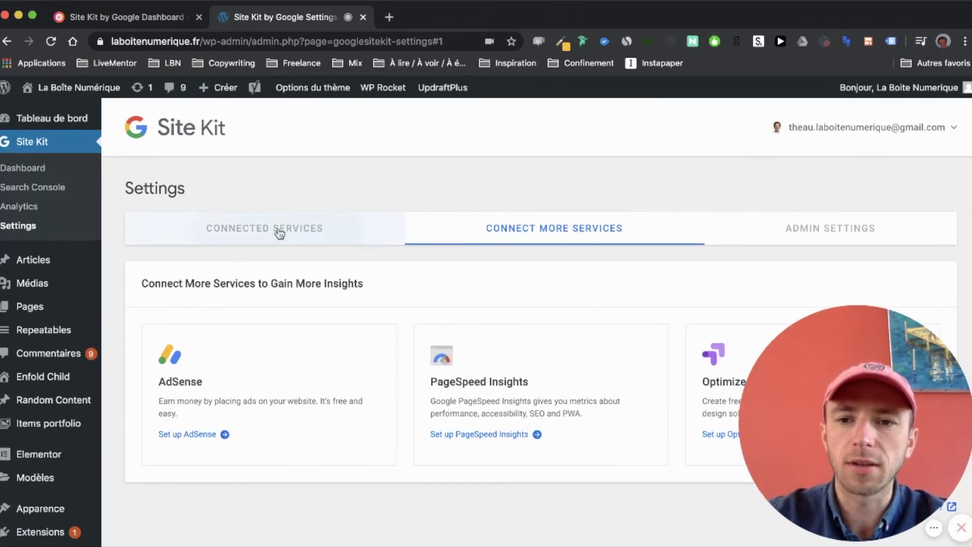
click(278, 230)
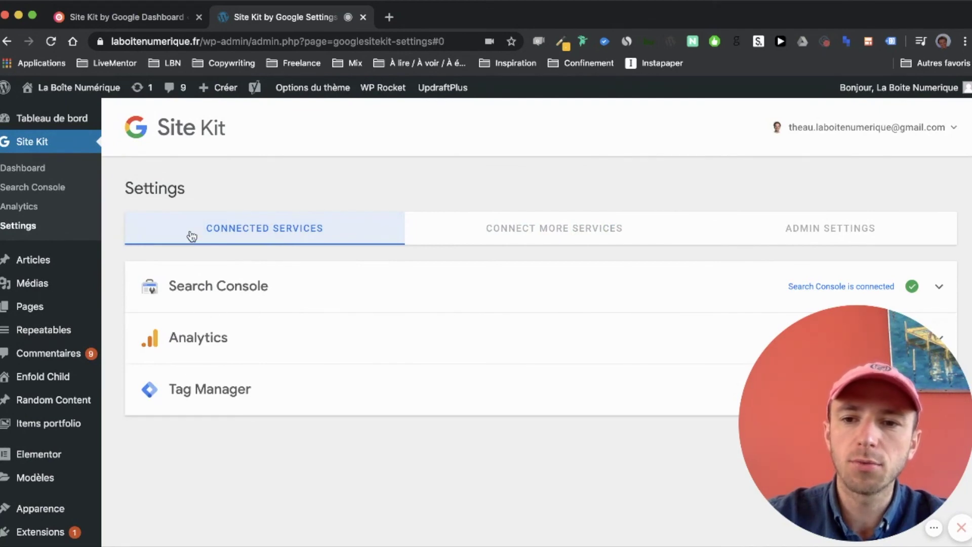
click(34, 121)
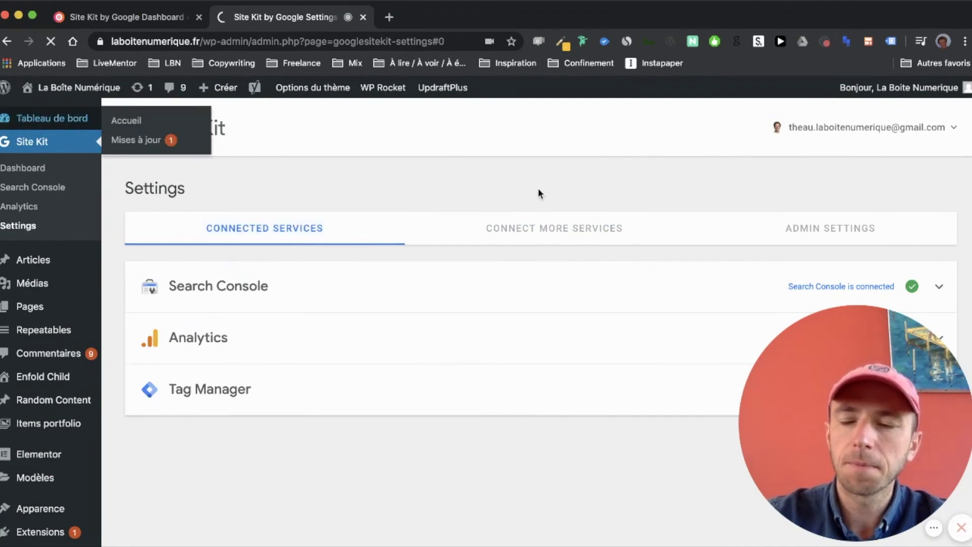